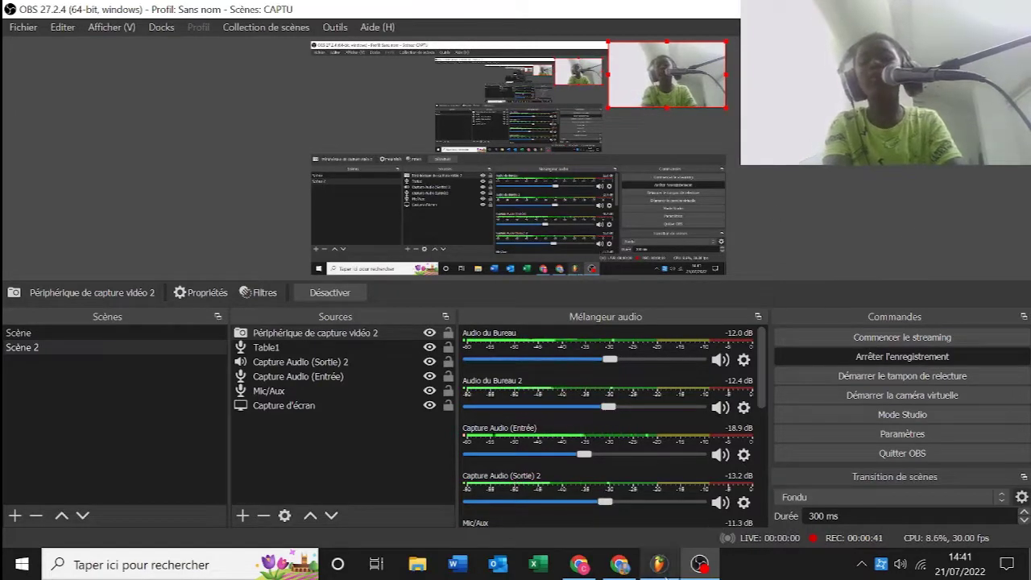
Step: Switch to FL Studio and delete all clips from the playlist arrangement, leaving every track empty
left_click(665, 569)
left_click(662, 256)
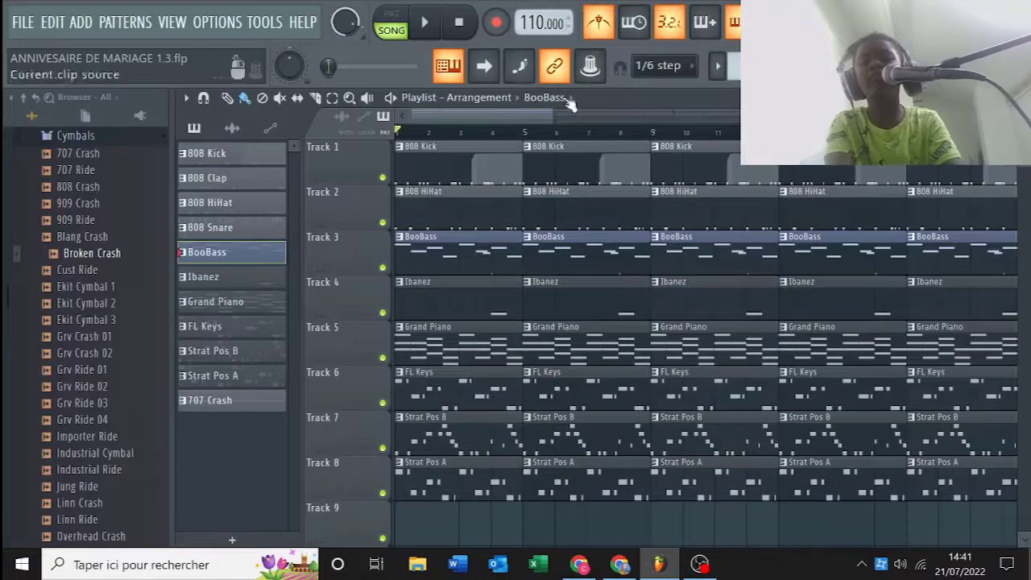
left_click_drag(548, 119, 908, 120)
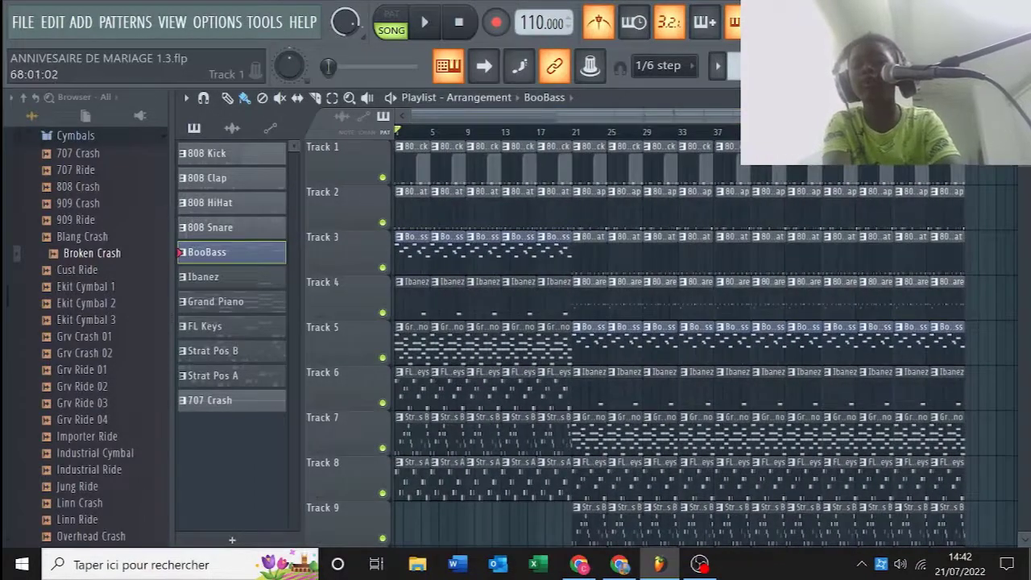
left_click_drag(987, 155, 374, 509)
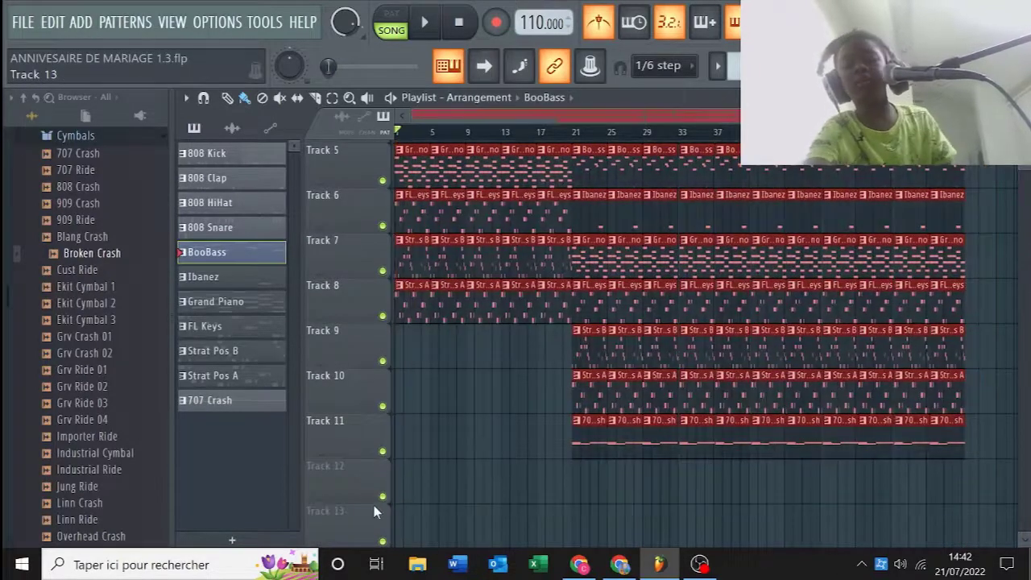
key("Delete")
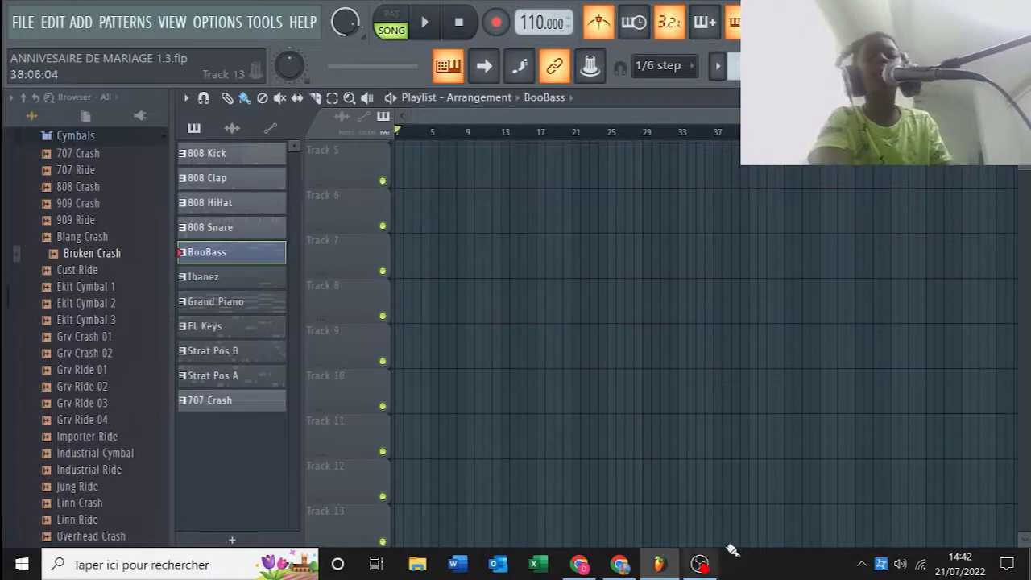
left_click(892, 342)
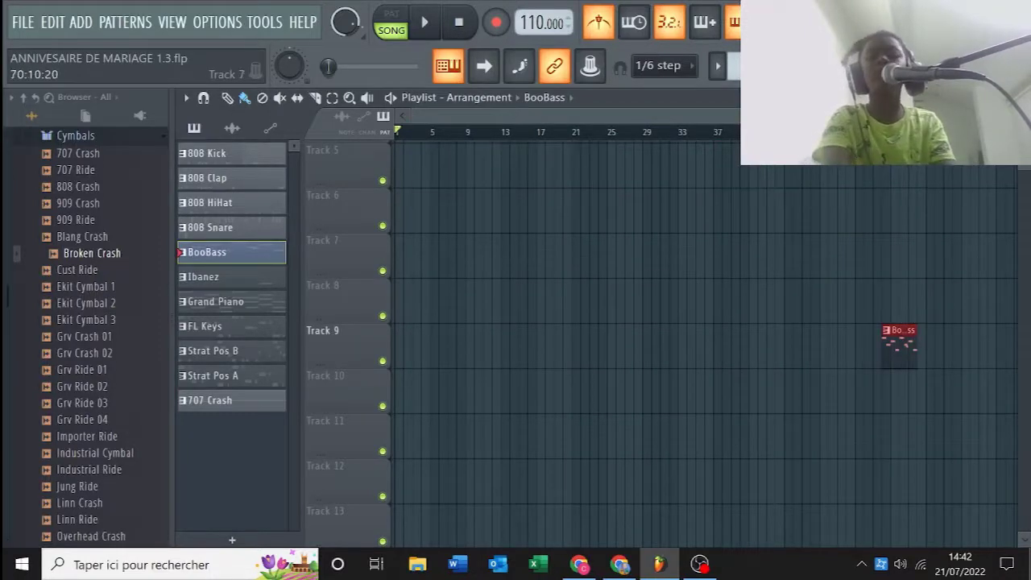
right_click(897, 346)
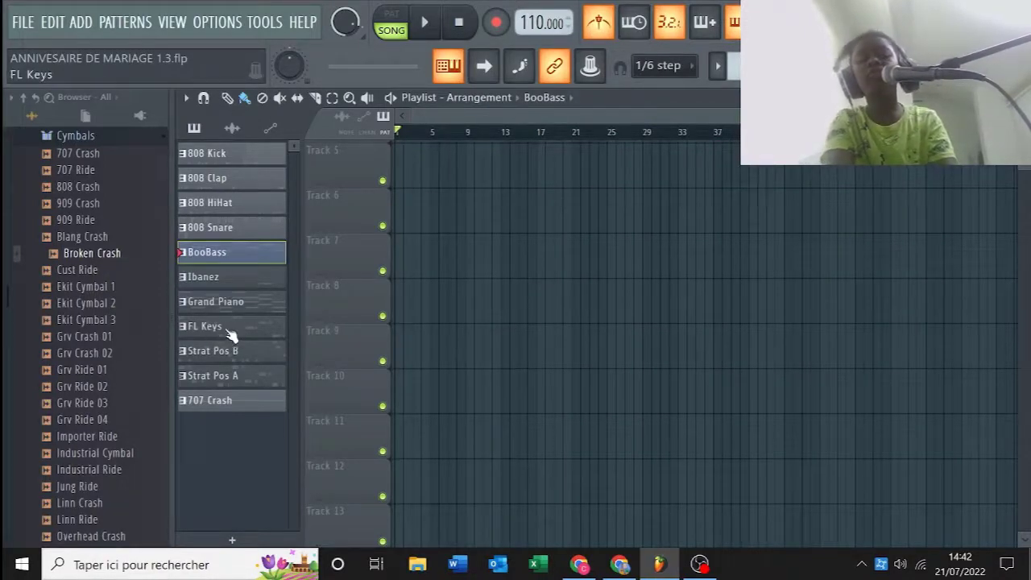
Step: Place two FL Keys clips back to back on Track 1 from bar 1, followed by an 808 Kick clip at bar 9
left_click_drag(208, 332, 233, 336)
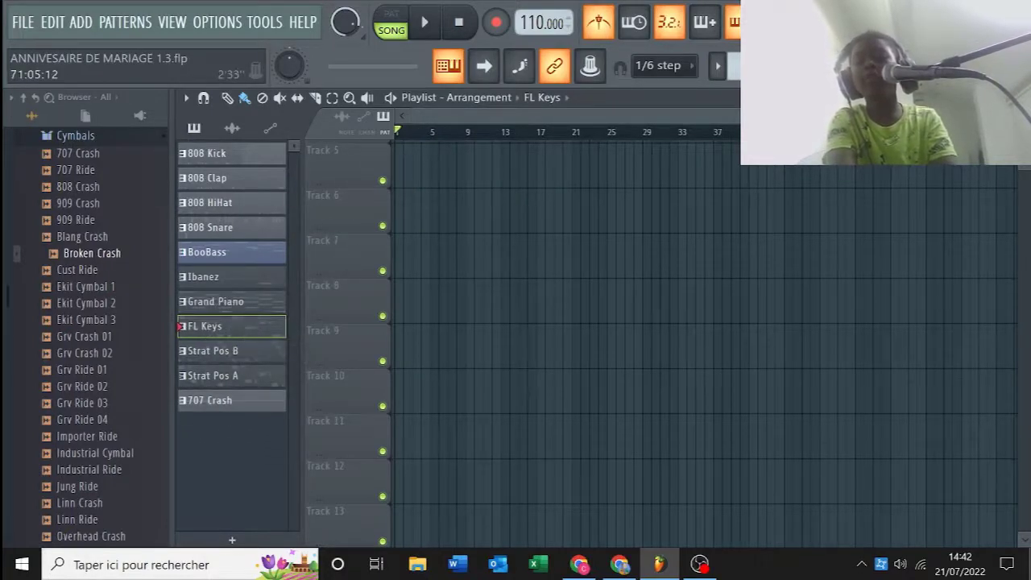
scroll(669, 338, "up", 4)
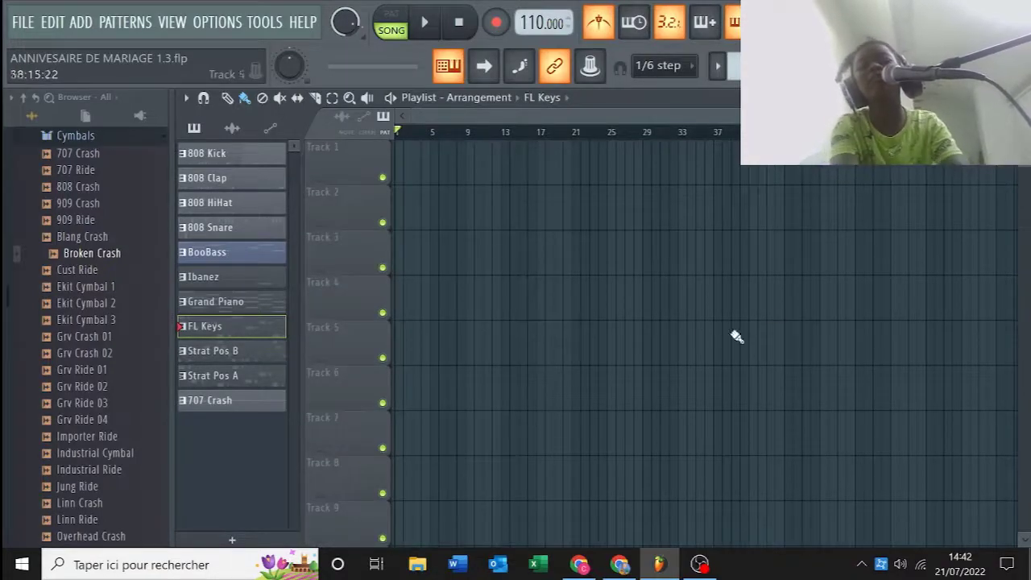
left_click_drag(230, 329, 401, 159)
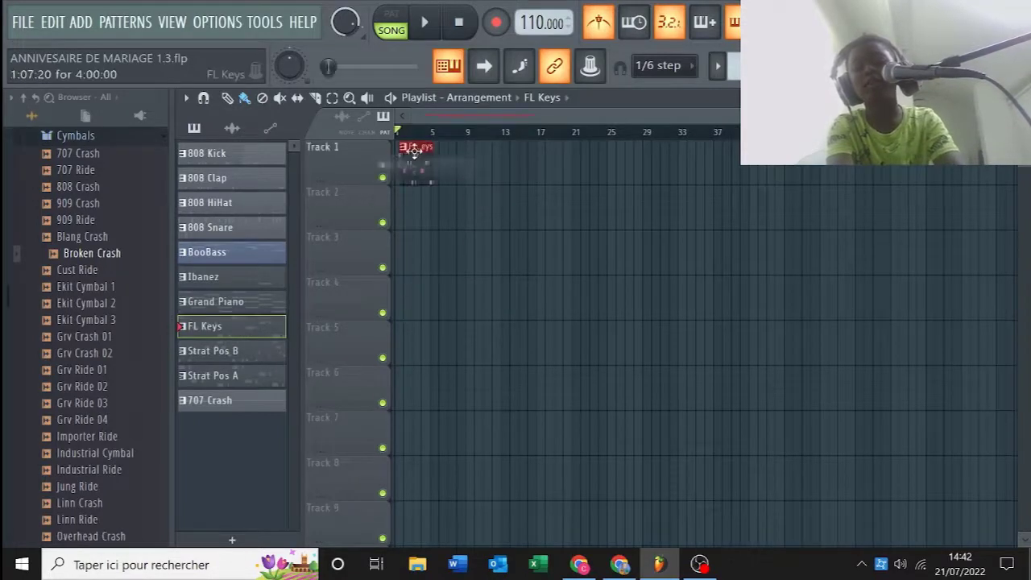
left_click_drag(238, 328, 435, 169)
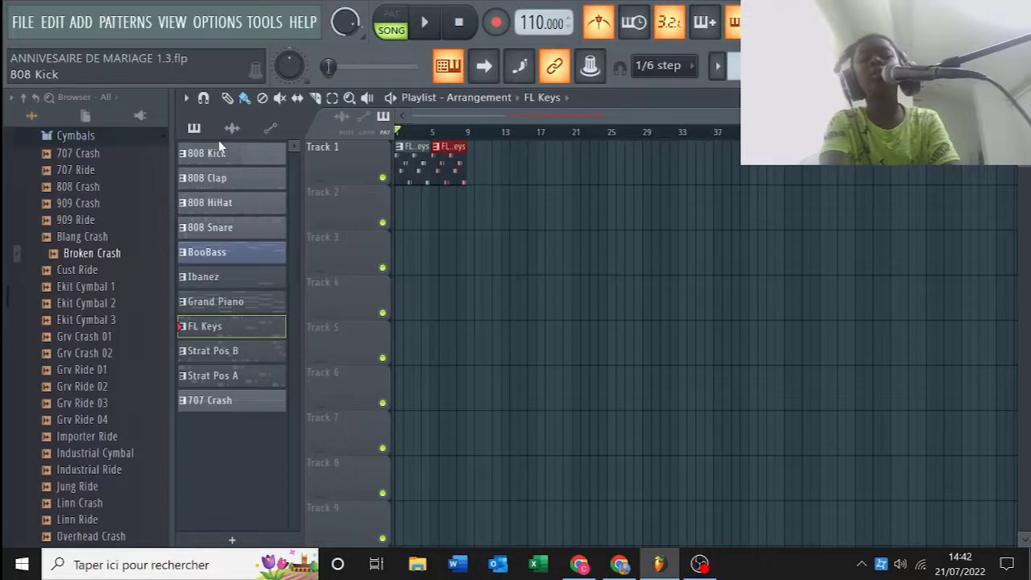
left_click_drag(230, 156, 478, 167)
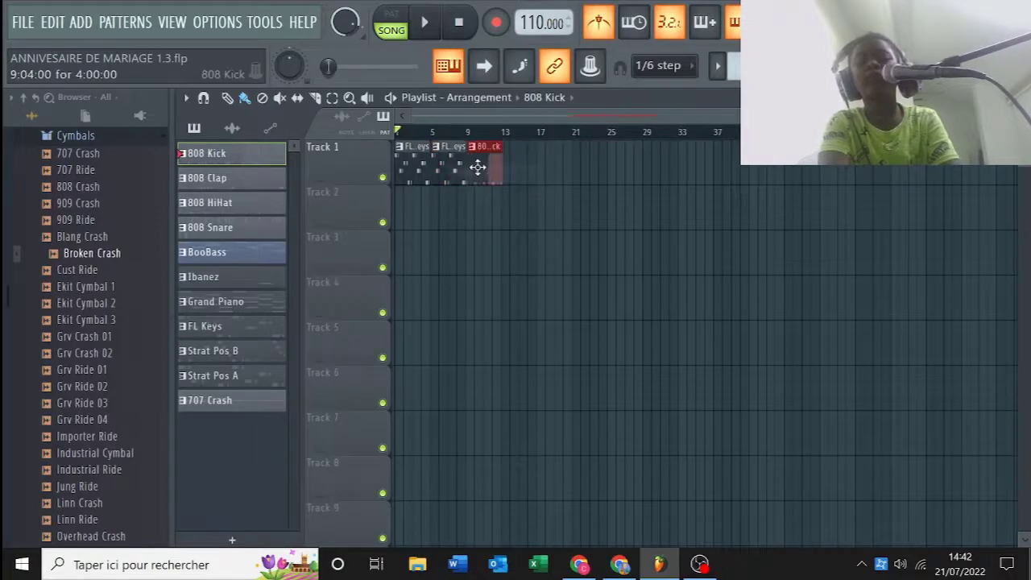
Step: Align the second FL Keys clip with bar 5 and the 808 Kick clip with bar 9 on Track 1
left_click(679, 135)
left_click_drag(1001, 116, 753, 116)
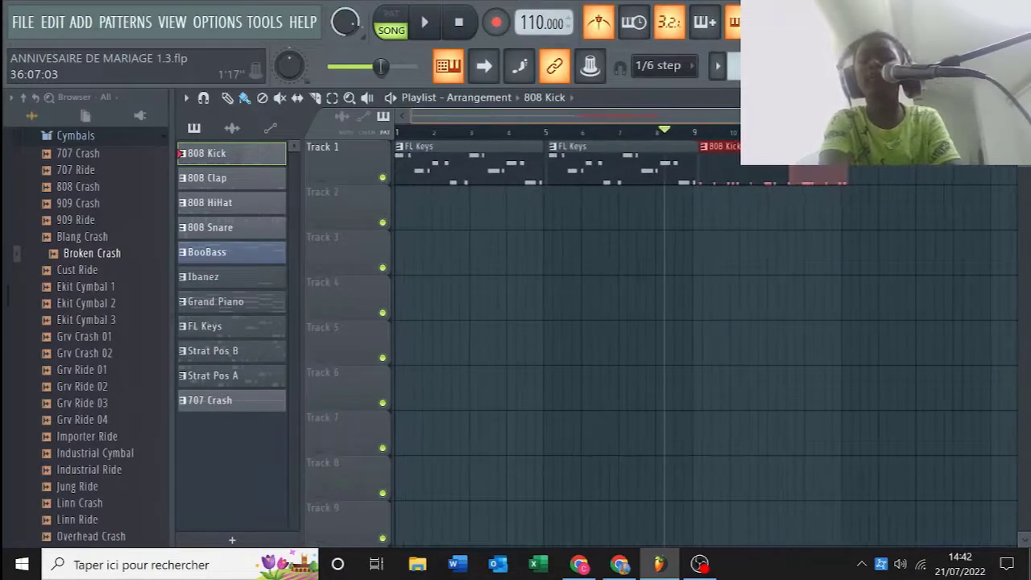
left_click(571, 151)
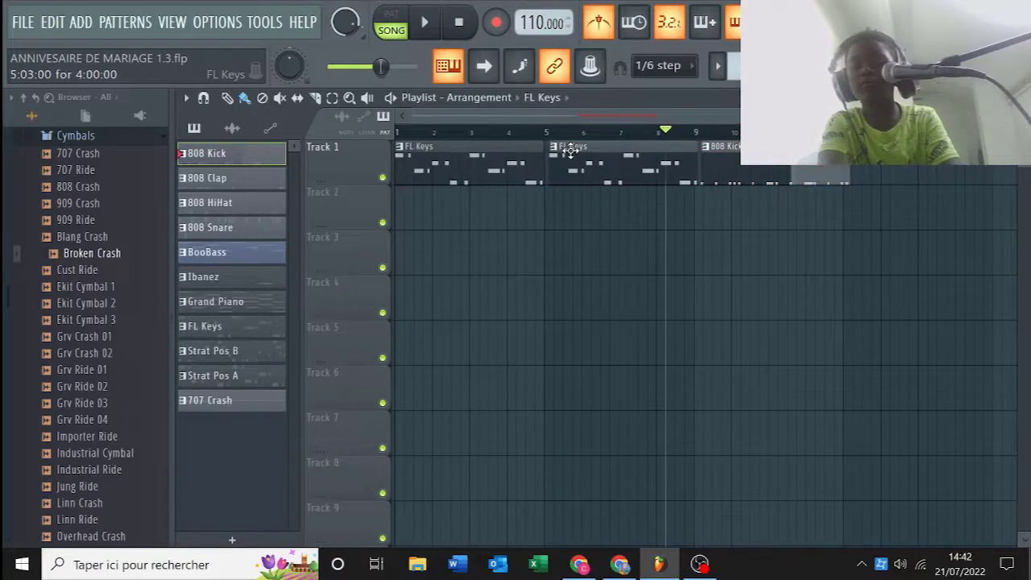
left_click_drag(571, 152, 566, 151)
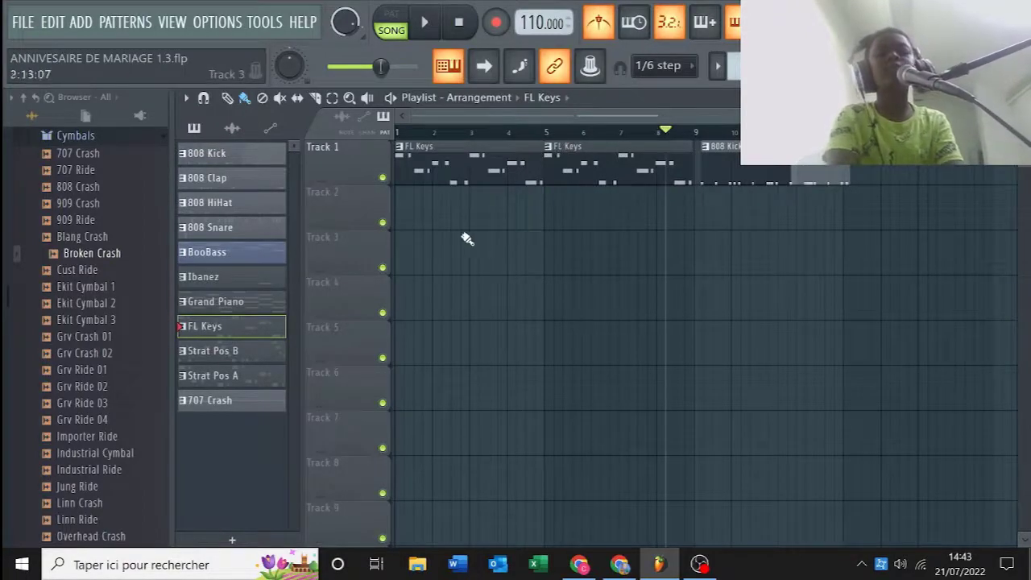
left_click(708, 166)
left_click_drag(707, 167, 704, 166)
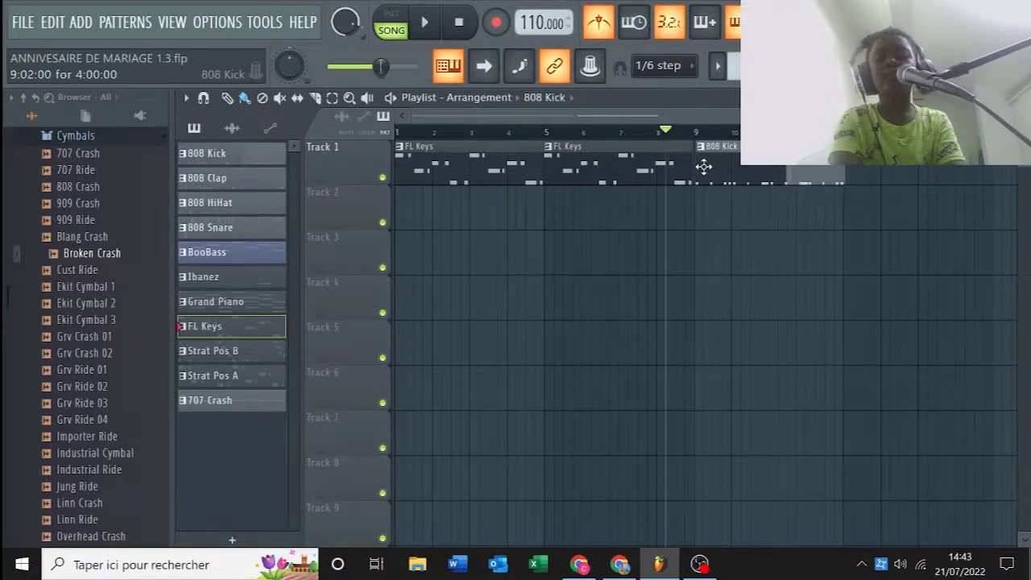
left_click(607, 161)
left_click(608, 161)
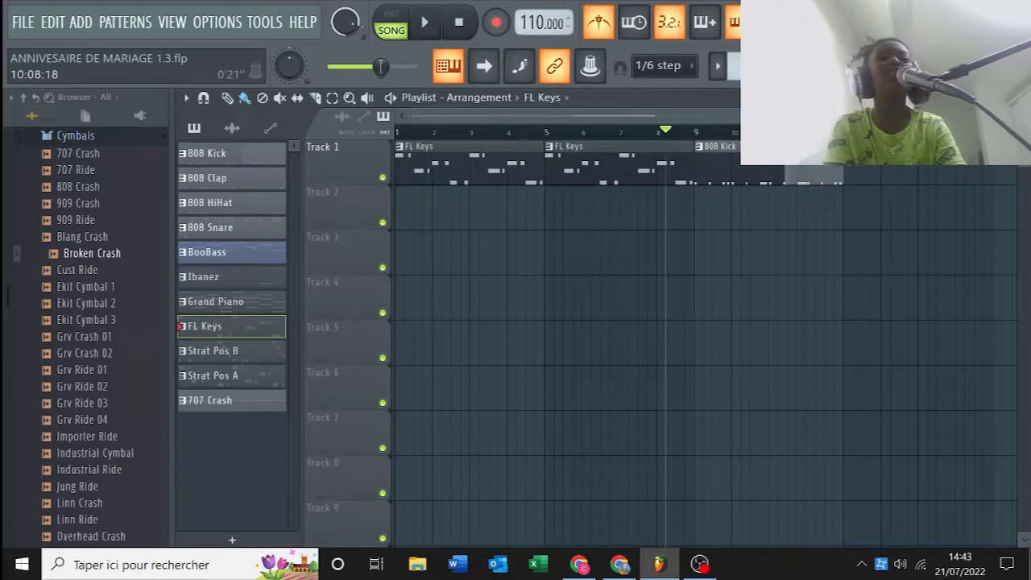
Step: Play the arrangement from bar 1 to hear the FL Keys intro, and stop playback
left_click(749, 131)
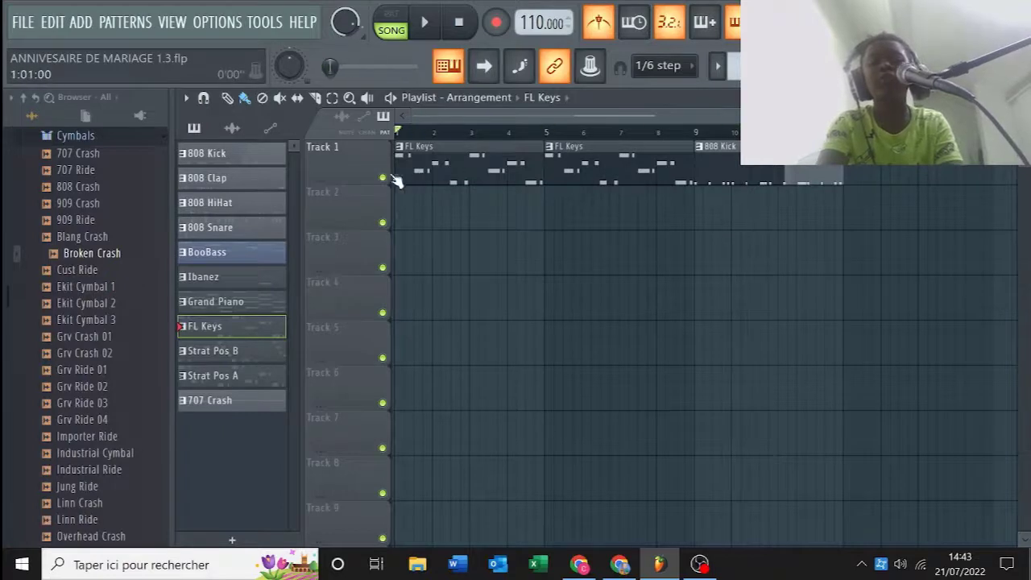
key("space")
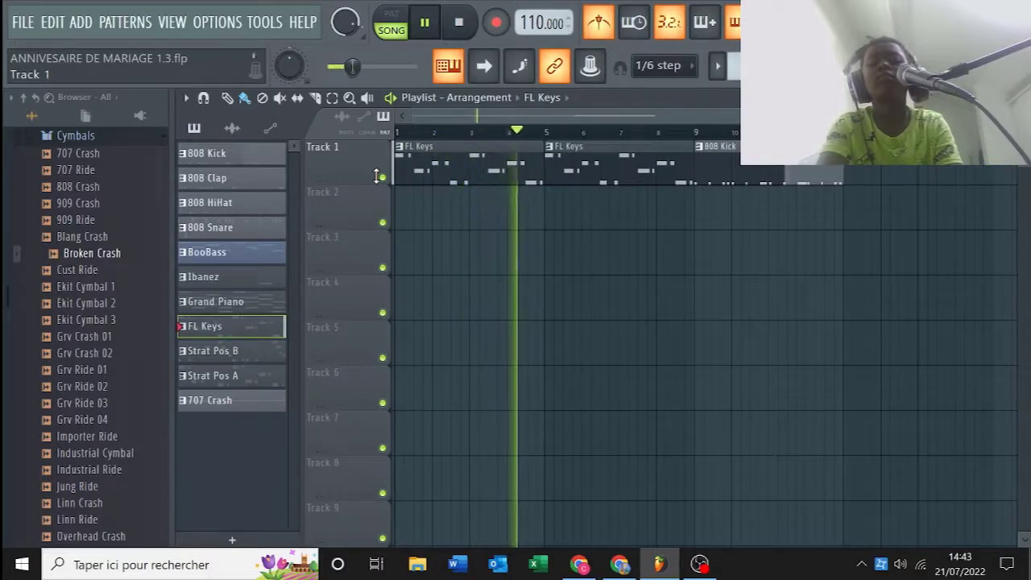
key("space")
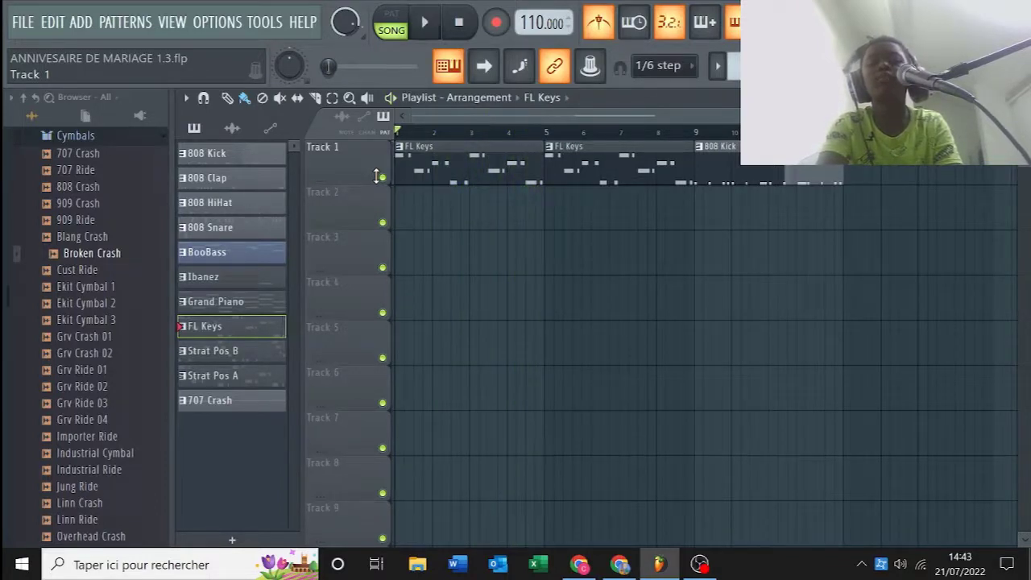
Step: Place the 808 HiHat pattern on Track 2 at bar 9, discarding the clip first put there, and list 808 Snare above 808 HiHat
left_click_drag(206, 178, 696, 208)
left_click_drag(242, 202, 694, 257)
left_click_drag(233, 227, 203, 207)
right_click(727, 200)
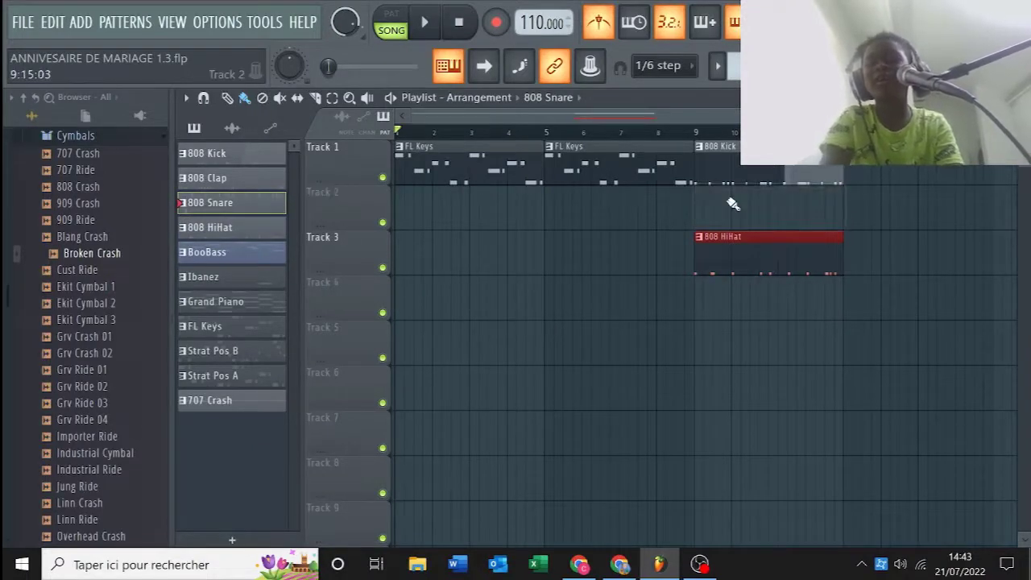
left_click_drag(750, 267, 750, 213)
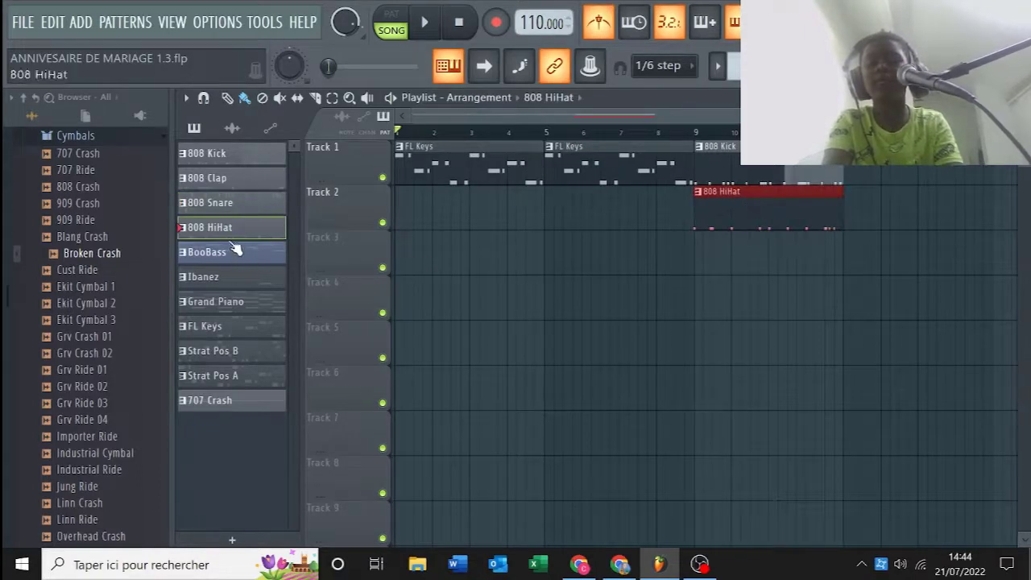
Step: Add BooBass on Track 3, Ibanez on Track 4 and FL Keys on Track 5, all starting at bar 9
left_click_drag(236, 260, 697, 256)
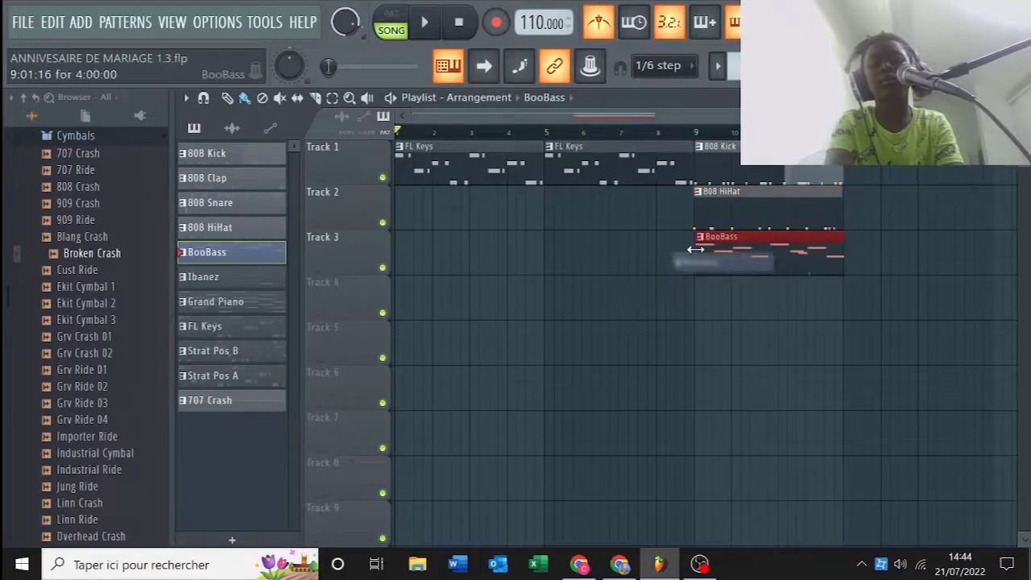
left_click_drag(202, 277, 694, 297)
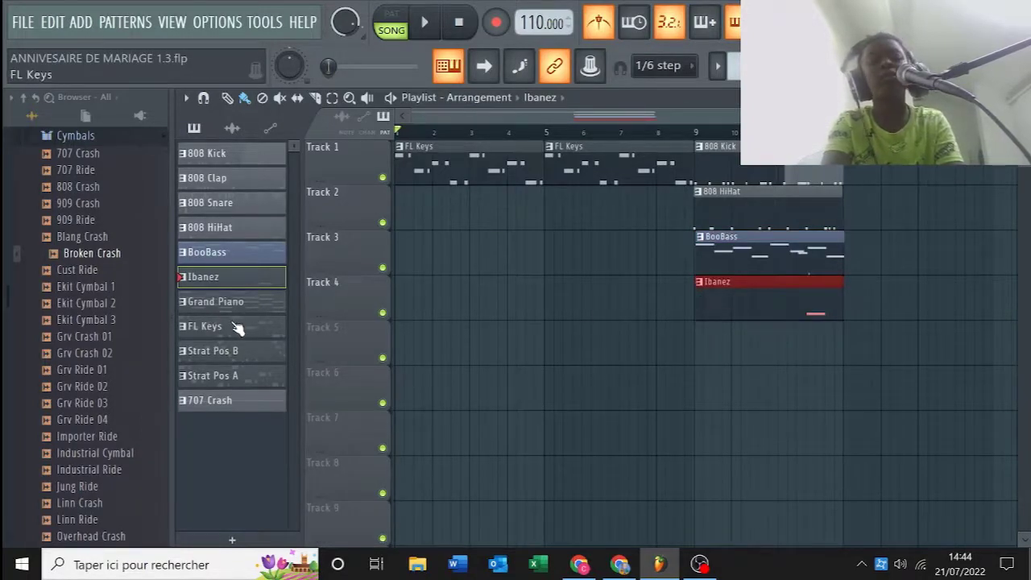
left_click_drag(230, 303, 695, 341)
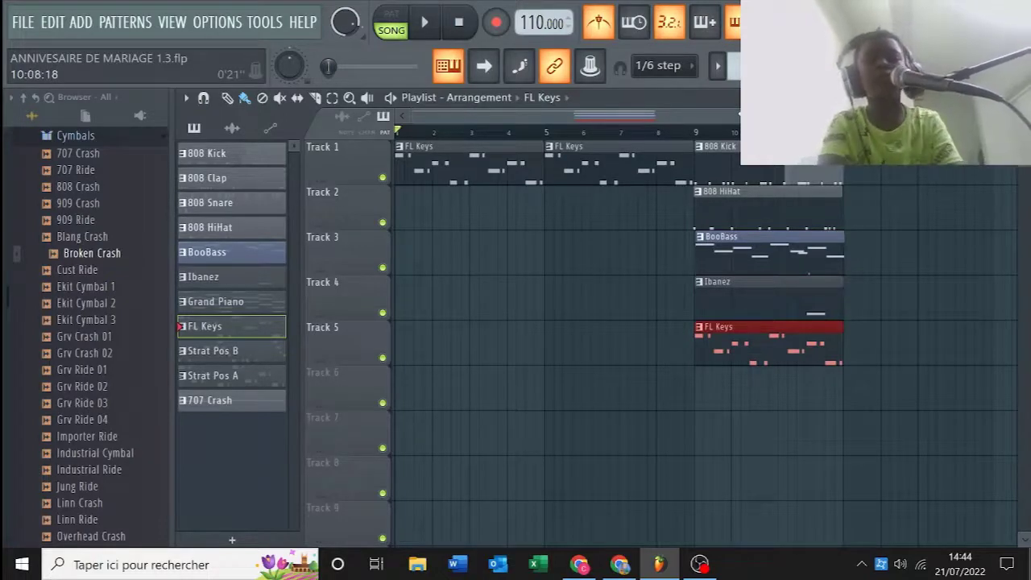
Step: Fine-tune the start of the 808 Kick, 808 HiHat, BooBass and Ibanez clips at bar 9
left_click_drag(746, 114, 613, 106)
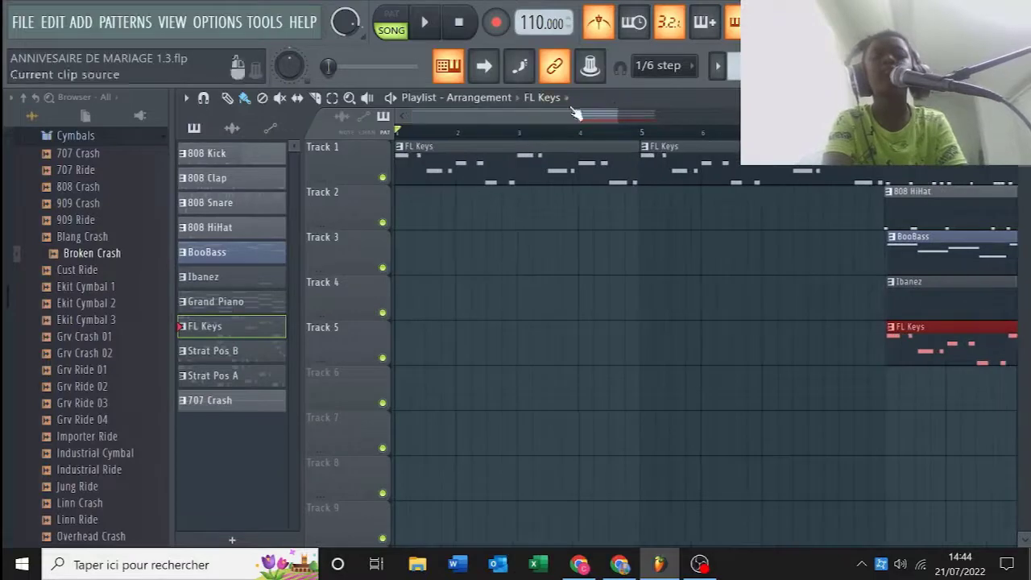
key("super")
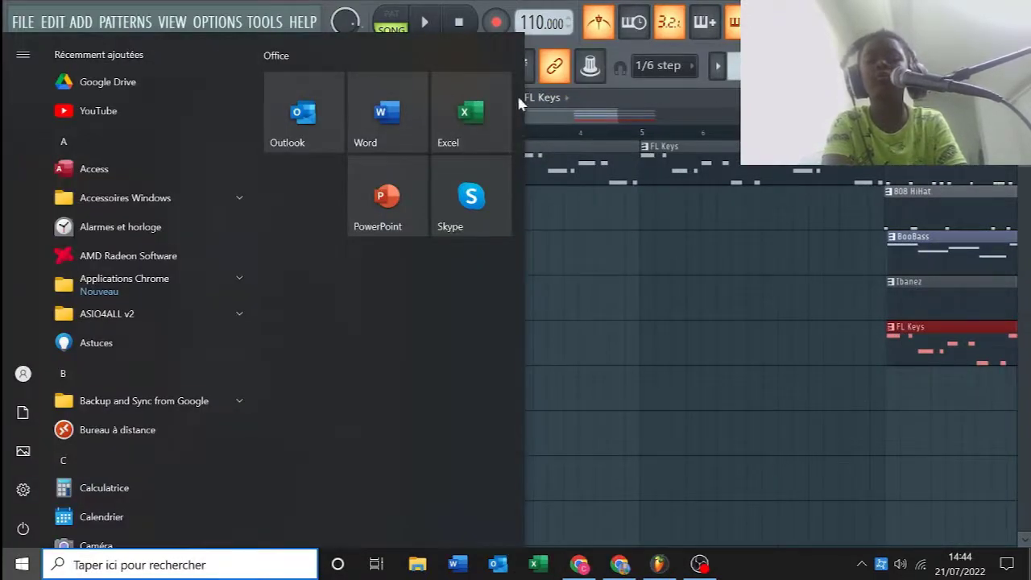
left_click(562, 119)
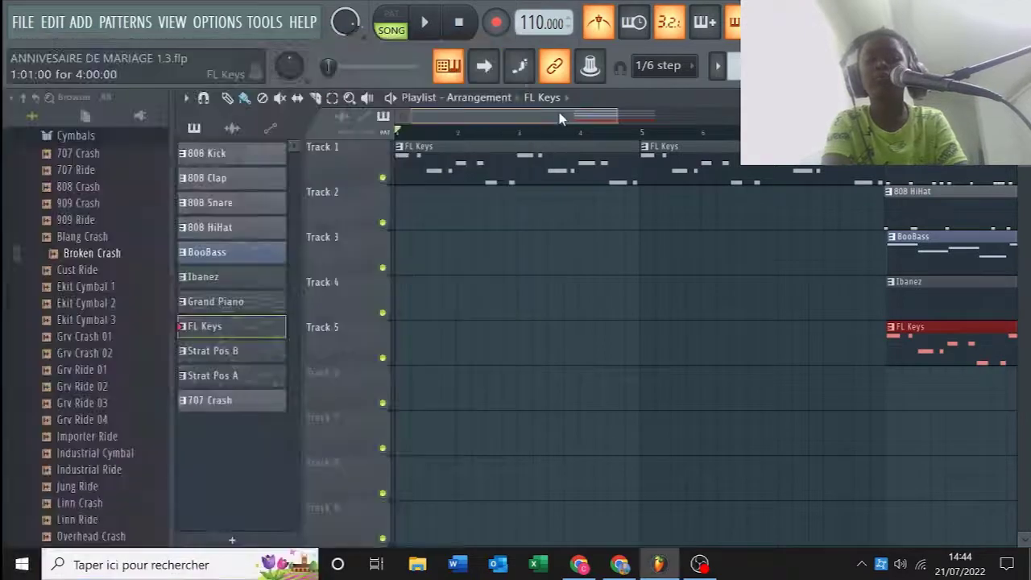
left_click_drag(561, 119, 659, 115)
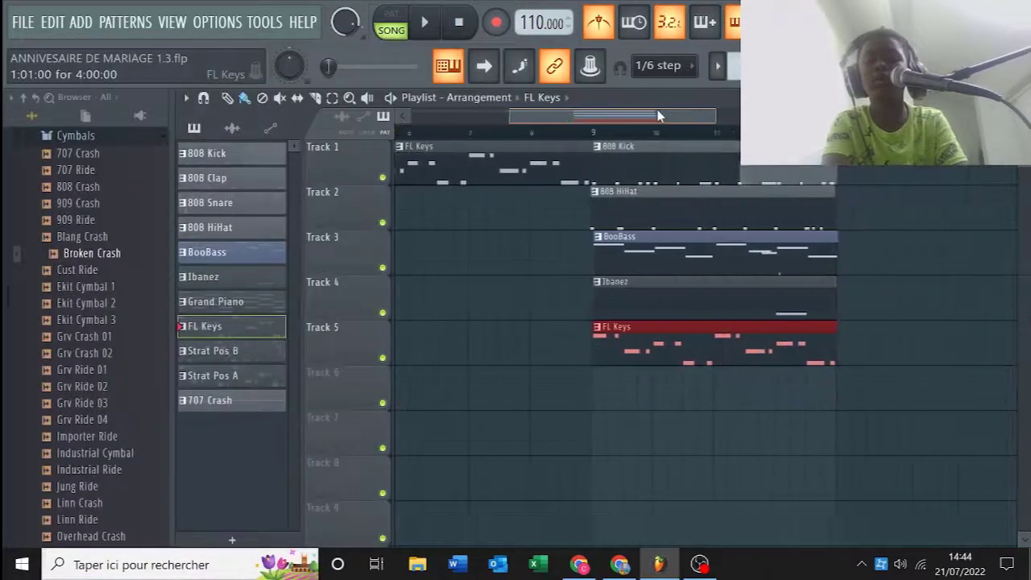
left_click(701, 176)
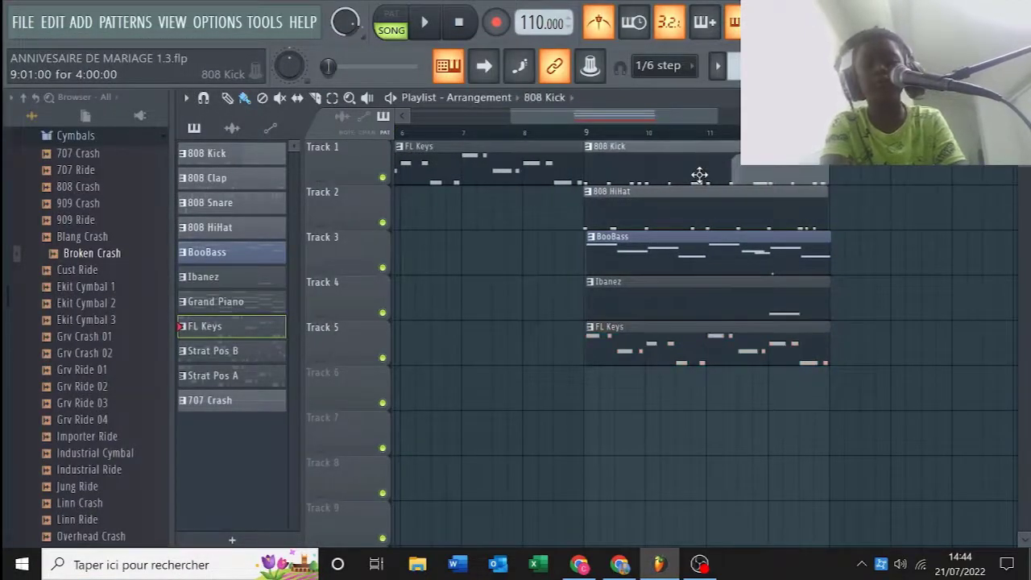
left_click(663, 263)
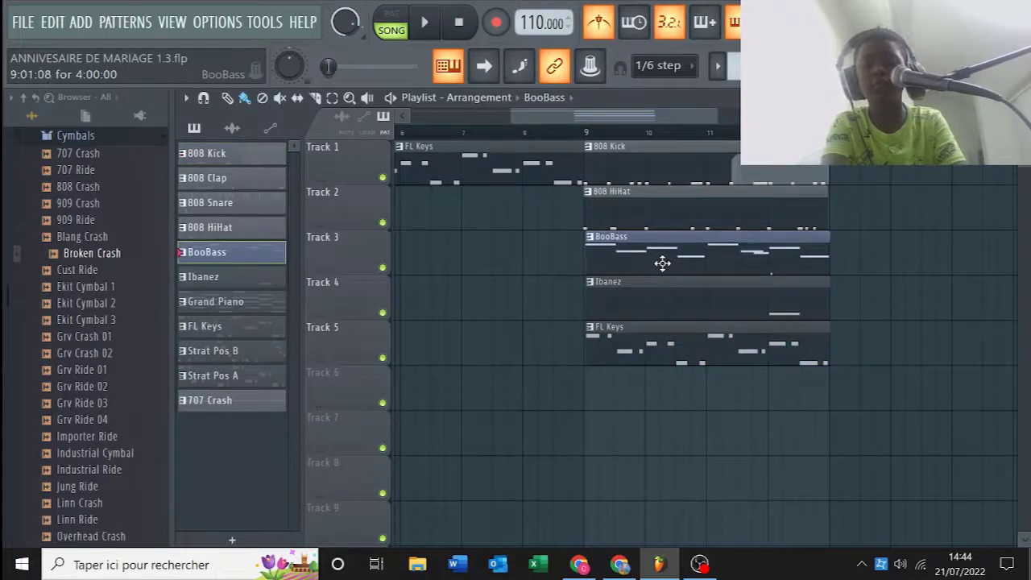
left_click(669, 203)
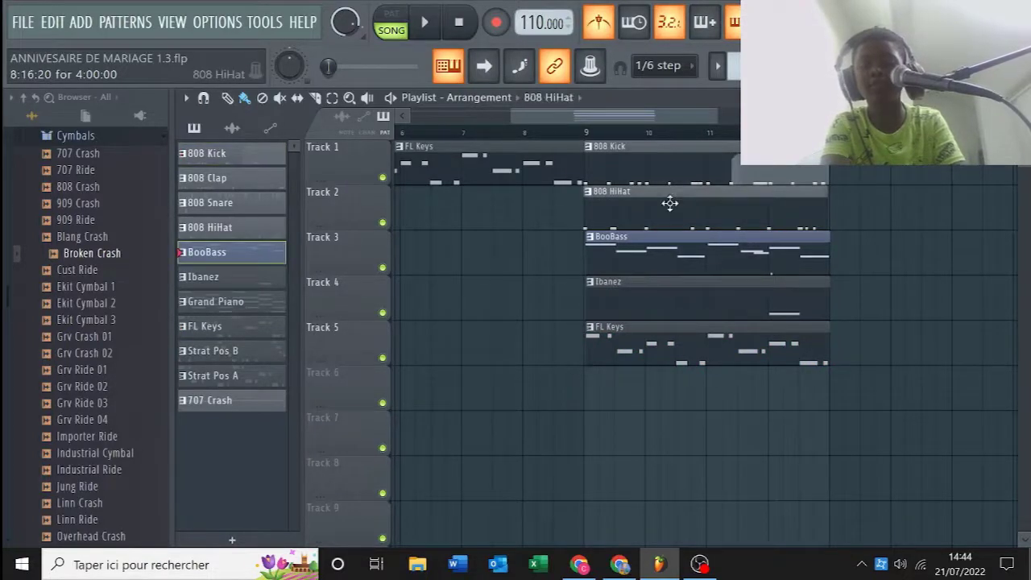
left_click(656, 299)
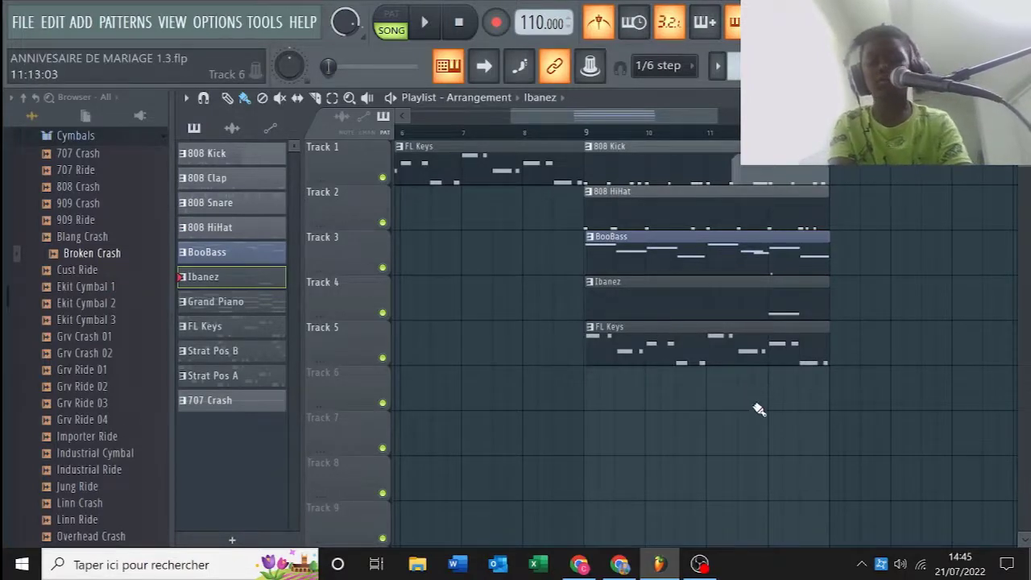
Step: Select the five clips stacked at bar 9 on Tracks 1 to 5 and duplicate them to bars 13 and 17
left_click_drag(758, 409, 679, 89)
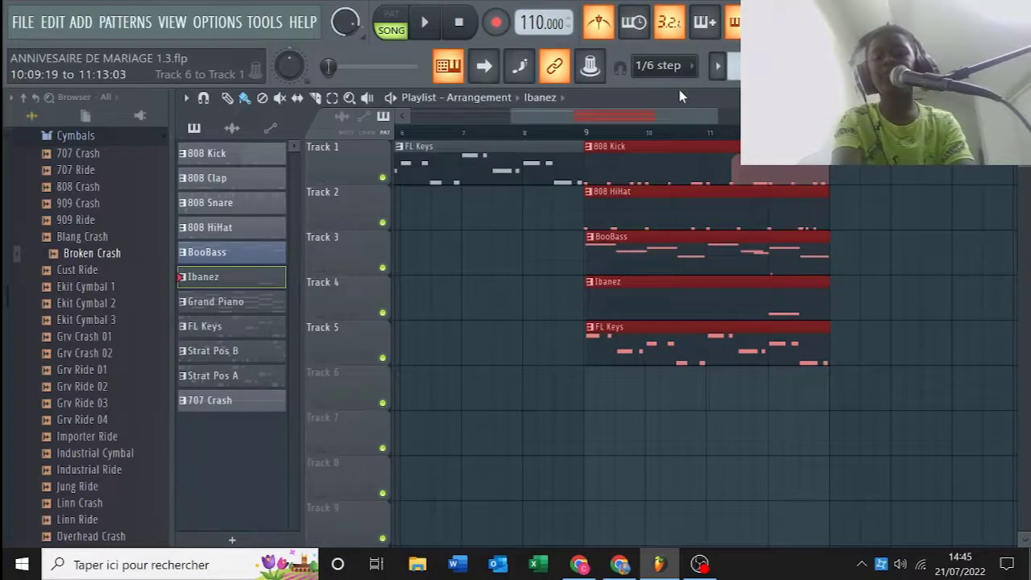
key("ctrl+b")
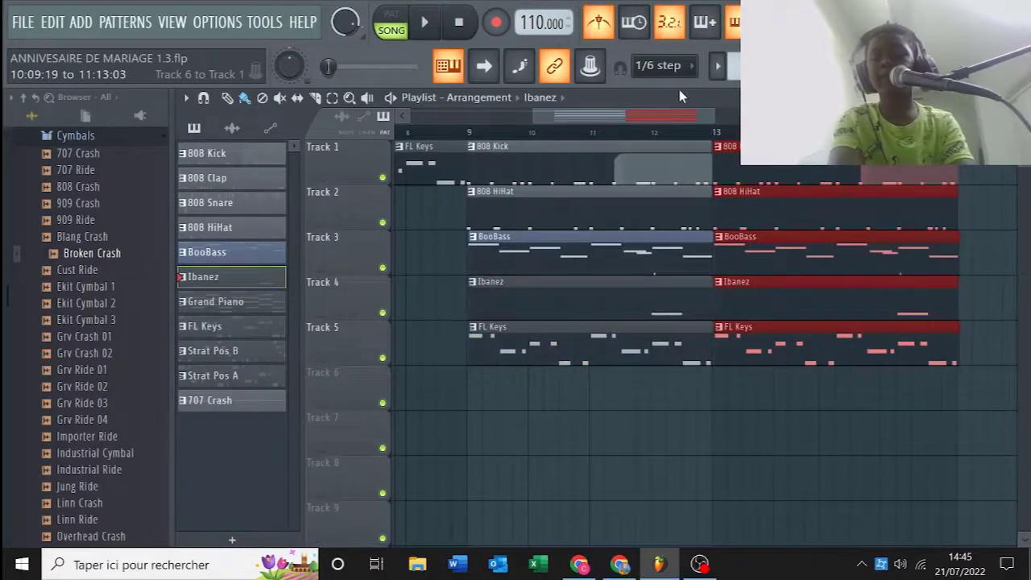
key("ctrl+b")
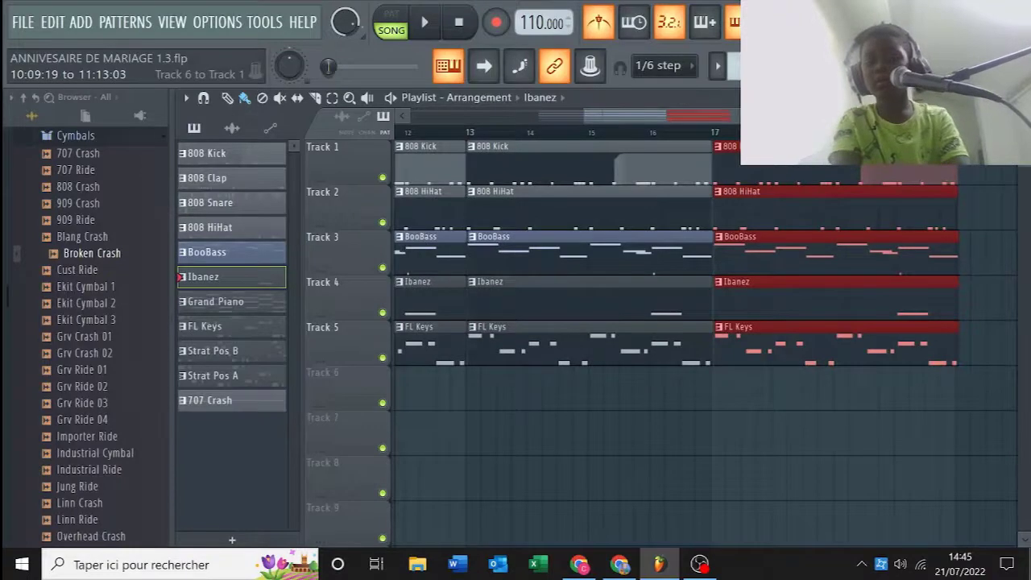
Step: Nudge the selected five-clip stack into place at bar 17, duplicate it to bar 21 and align the copy there
left_click_drag(790, 153, 788, 153)
left_click(788, 153)
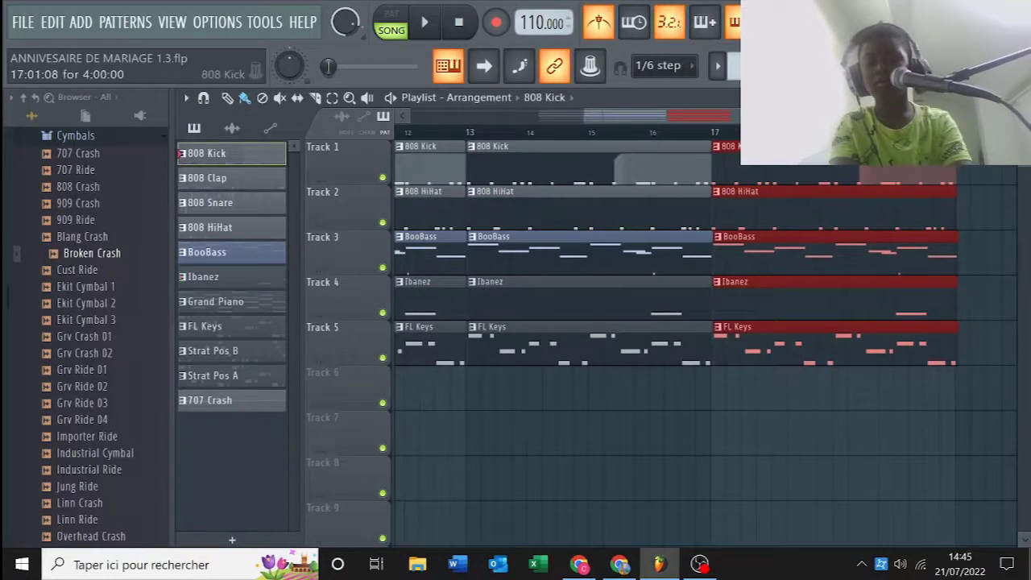
key("ctrl+b")
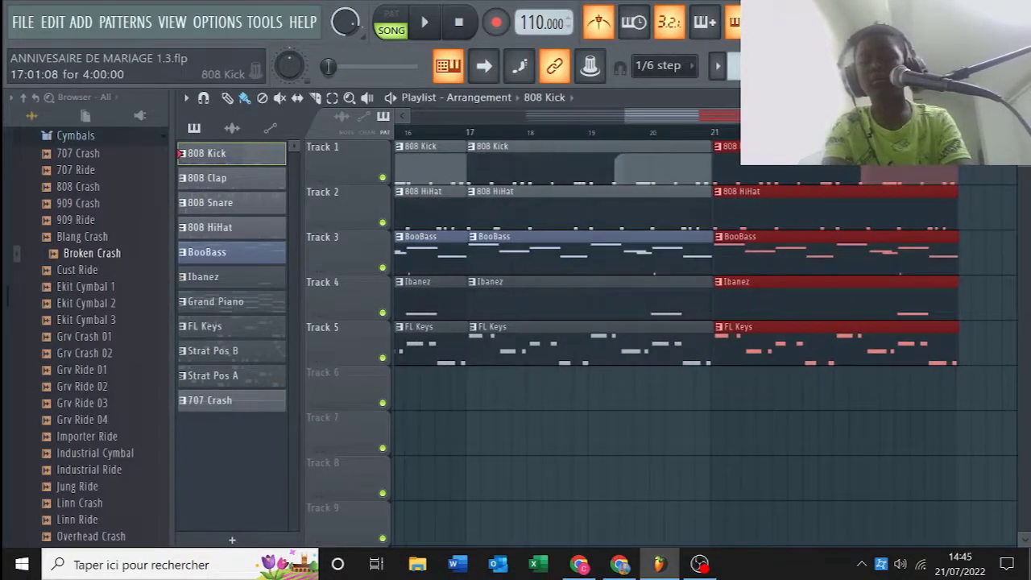
left_click_drag(781, 248, 779, 249)
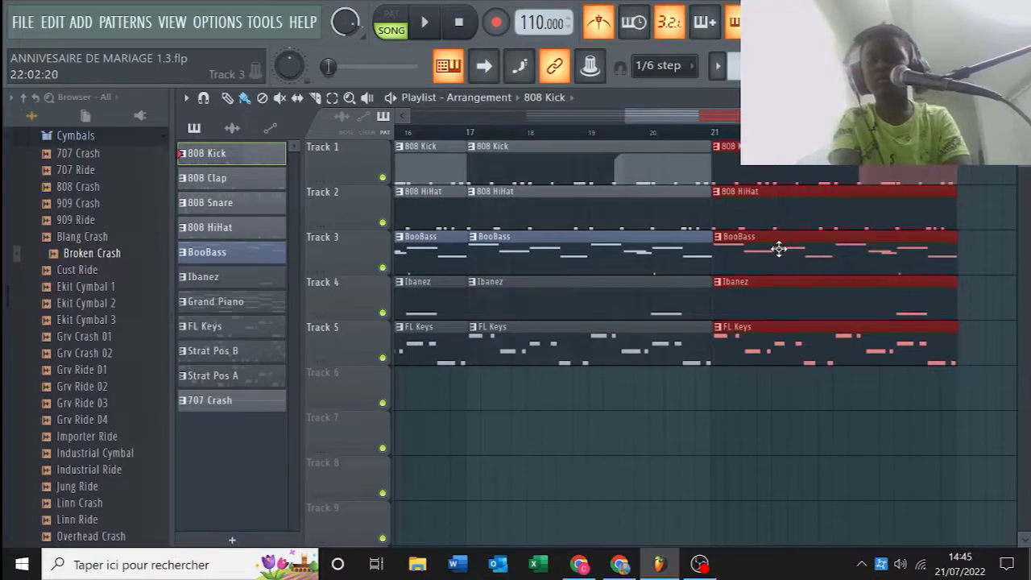
left_click(779, 249)
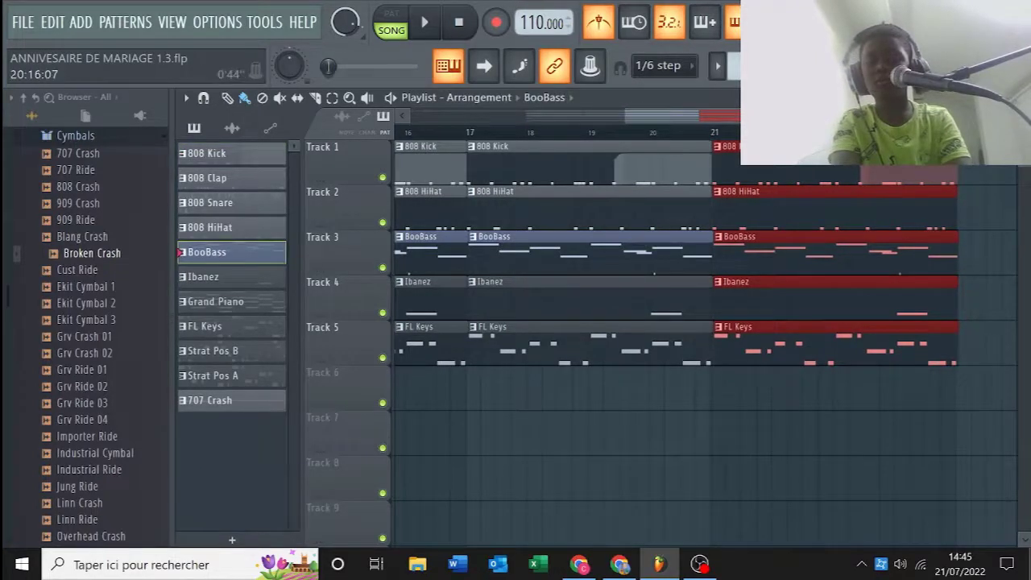
Step: Add the 808 Kick, 808 Clap, 808 Snare and 808 HiHat patterns on Tracks 1 to 4, all starting at bar 25
left_click_drag(724, 117, 617, 103)
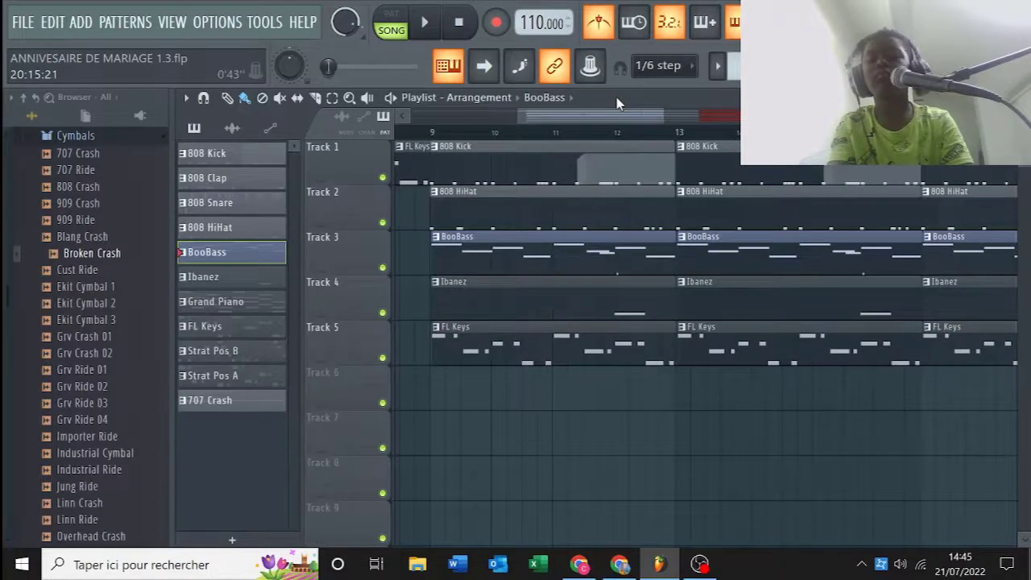
mouse_move(604, 130)
left_mouse_down()
mouse_move(513, 120)
mouse_move(337, 141)
left_mouse_up()
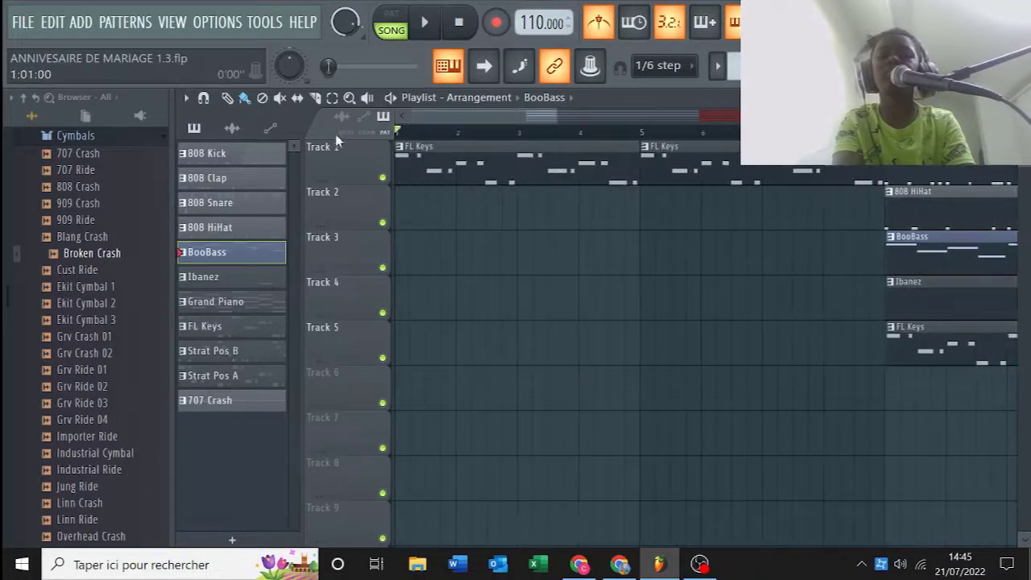
left_click_drag(510, 116, 761, 116)
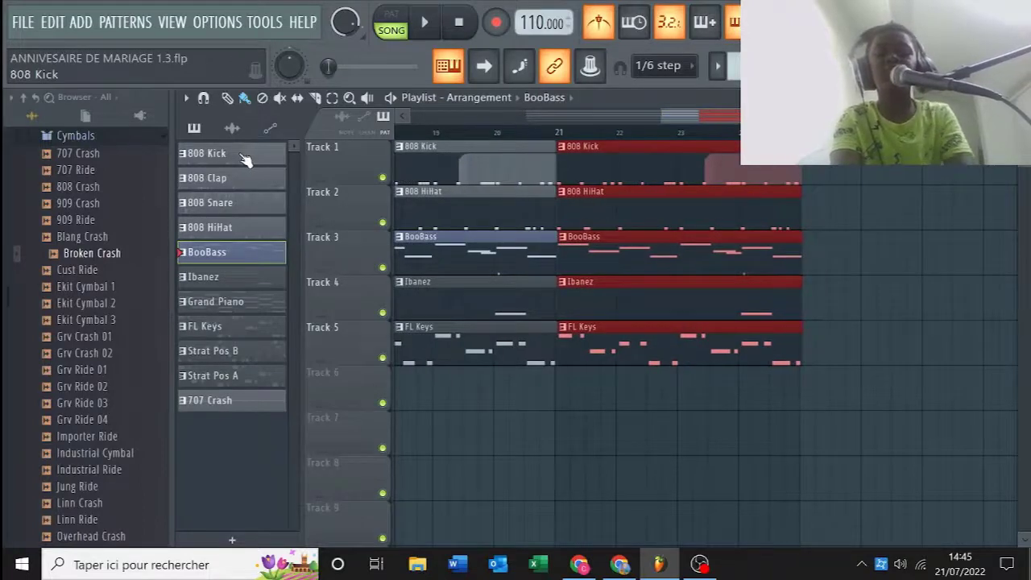
left_click_drag(246, 159, 806, 168)
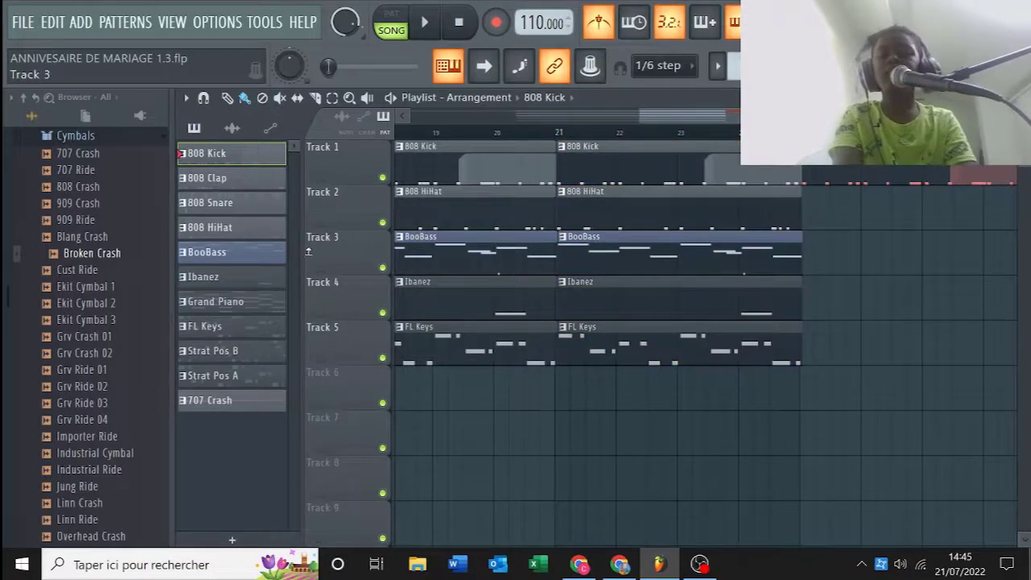
left_click_drag(216, 179, 800, 207)
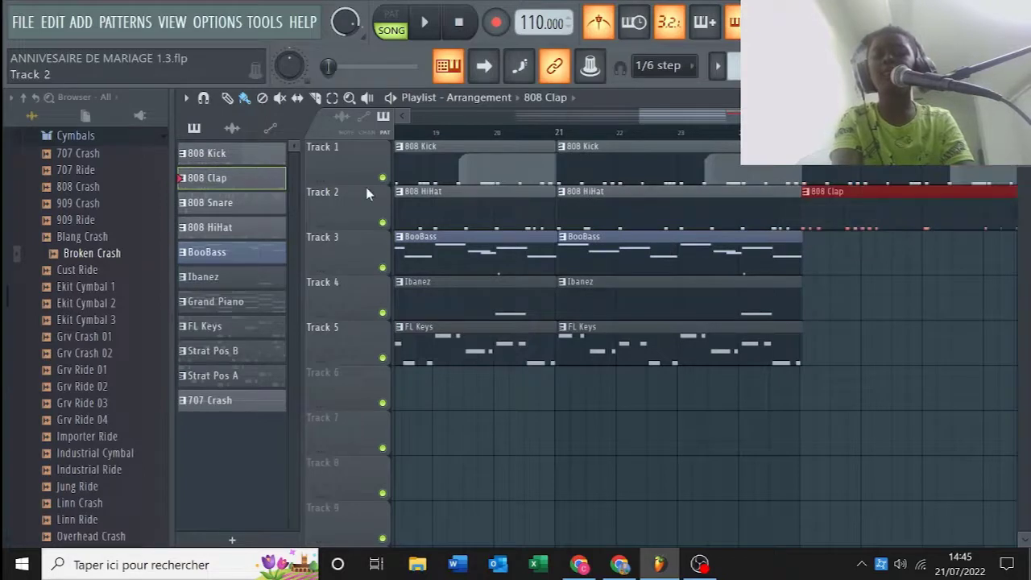
left_click_drag(226, 203, 808, 270)
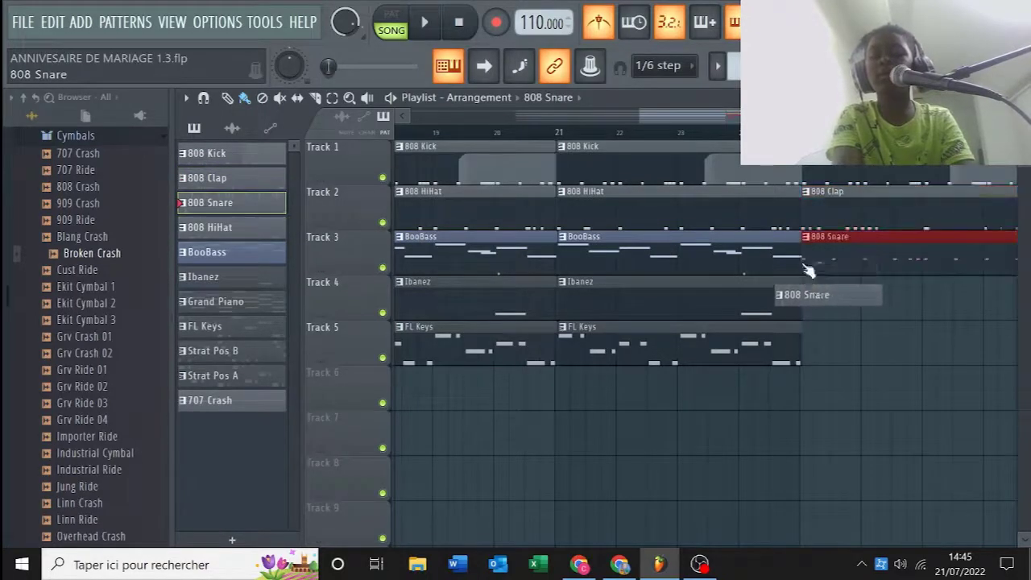
left_click_drag(231, 231, 803, 295)
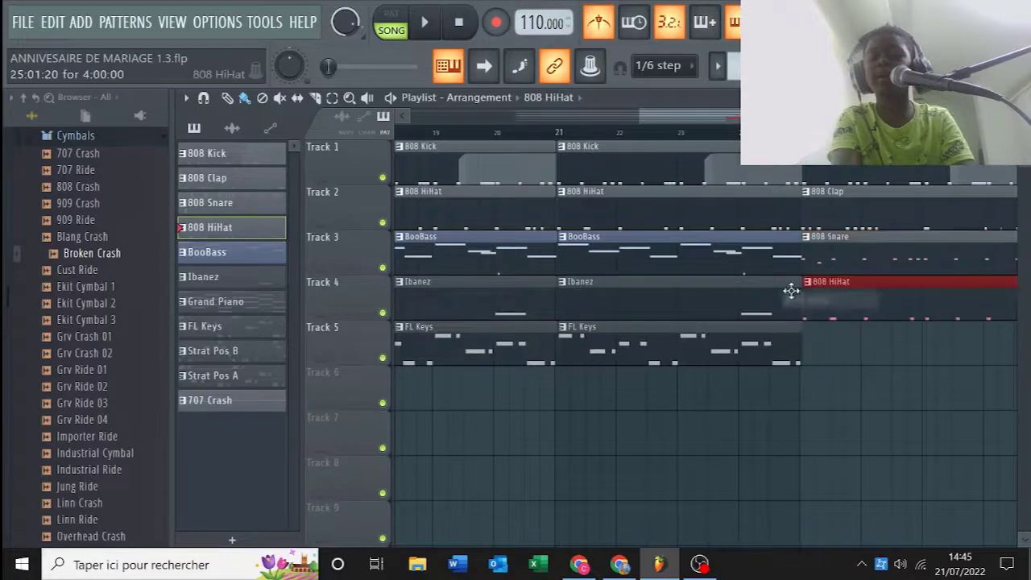
Step: Add BooBass, Ibanez, Grand Piano, FL Keys, Strat Pos B and Strat Pos A on Tracks 5 to 10, all starting at bar 25
left_click(230, 253)
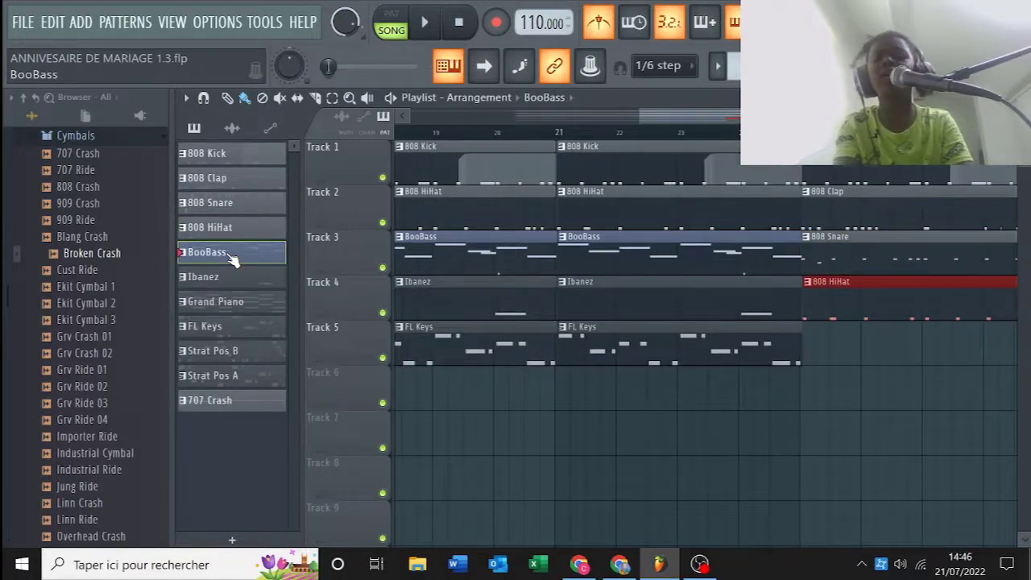
left_click_drag(230, 259, 806, 351)
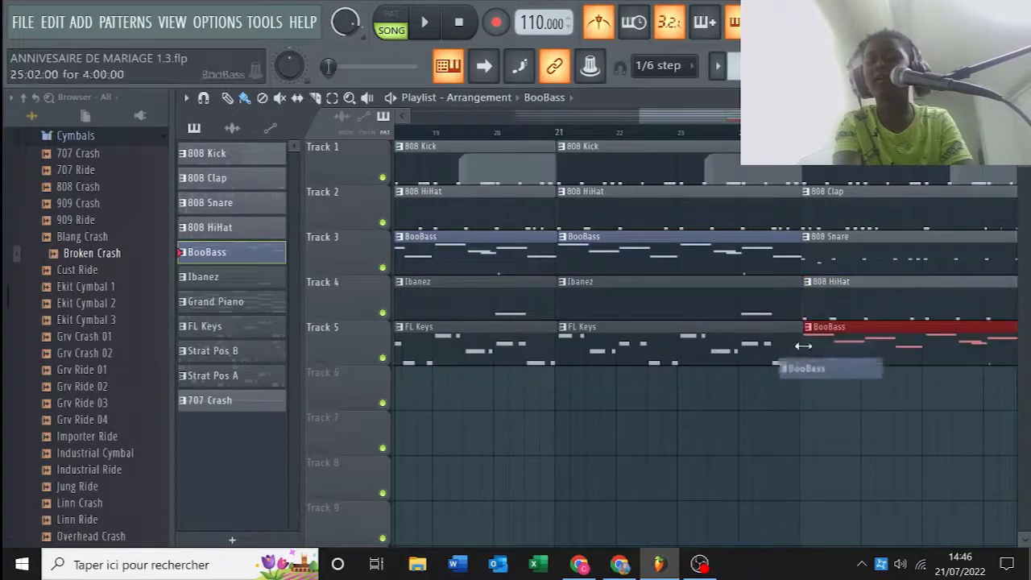
left_click_drag(211, 278, 802, 396)
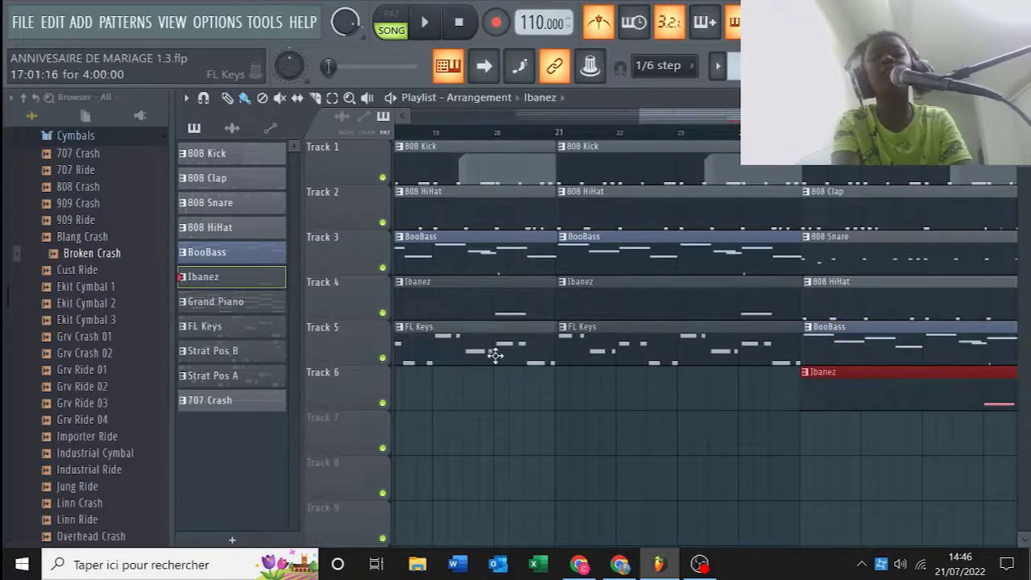
left_click_drag(236, 305, 801, 443)
left_click_drag(217, 337, 801, 426)
left_click_drag(252, 352, 802, 462)
left_click_drag(198, 378, 801, 441)
Step: Look through the Bass, Guitar and Keyboard folders of the Instruments pack in the browser
left_click(80, 137)
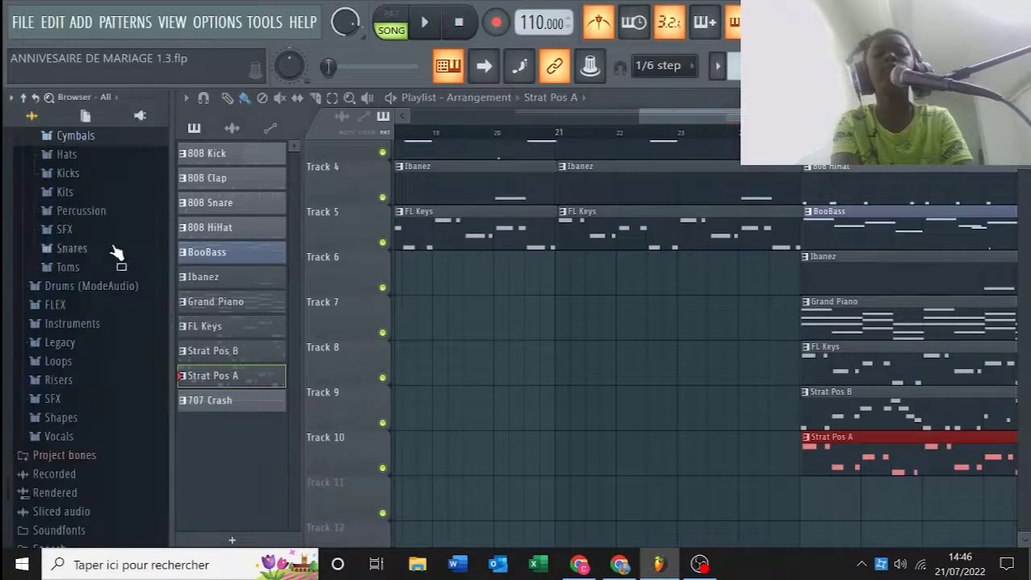
left_click(70, 326)
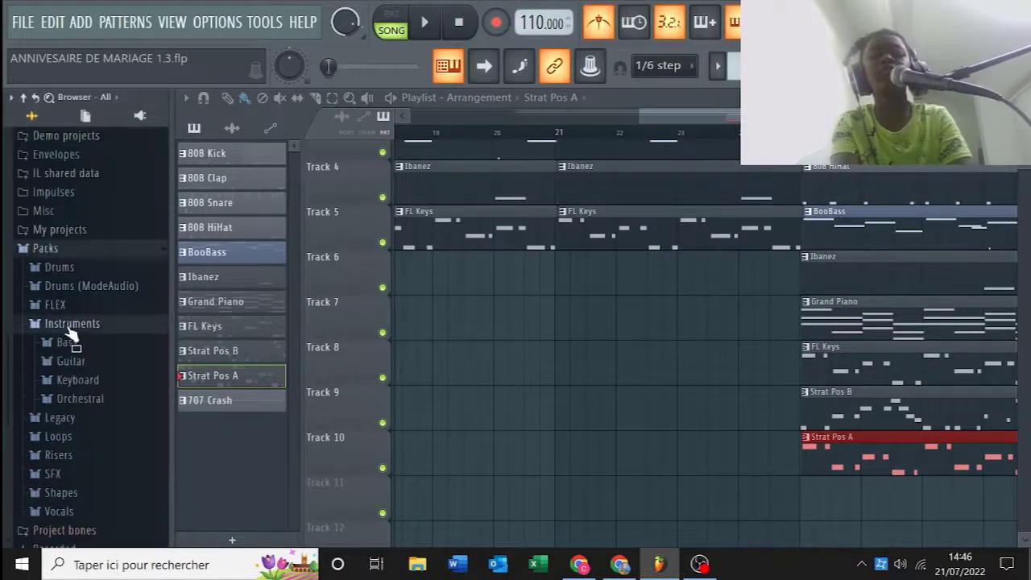
left_click(80, 382)
left_click(78, 385)
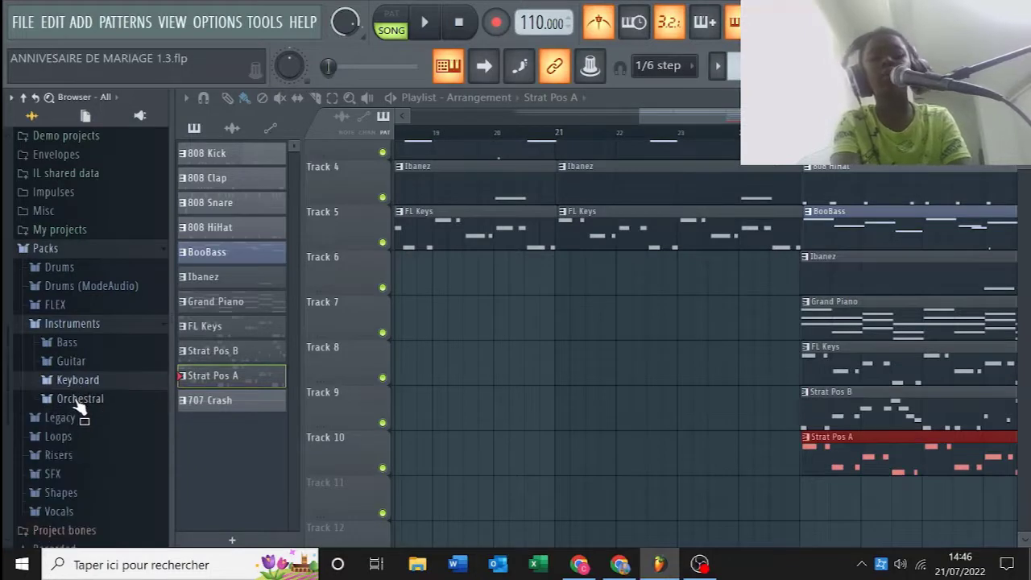
left_click(62, 346)
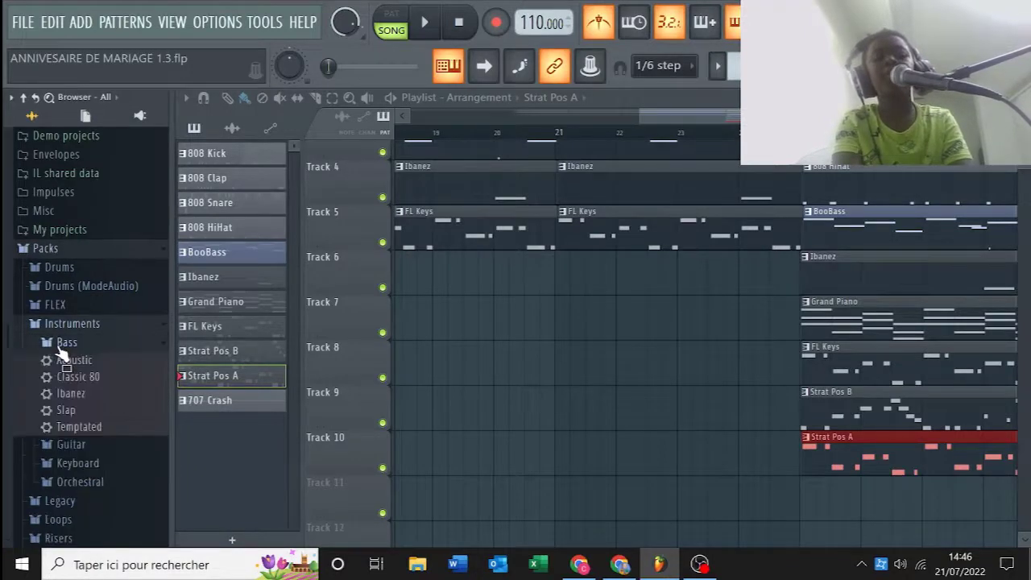
left_click(65, 347)
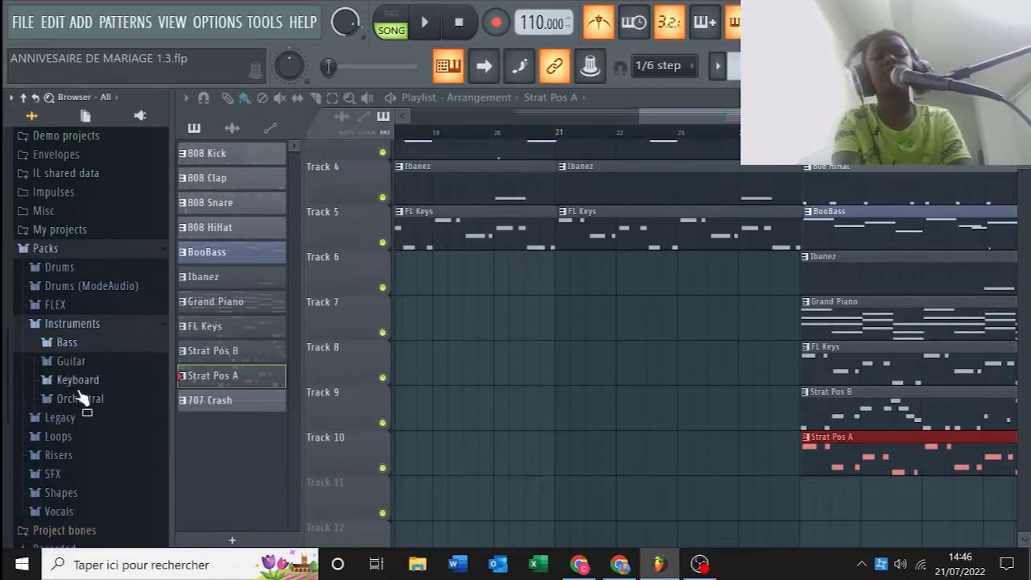
left_click(63, 363)
left_click(65, 363)
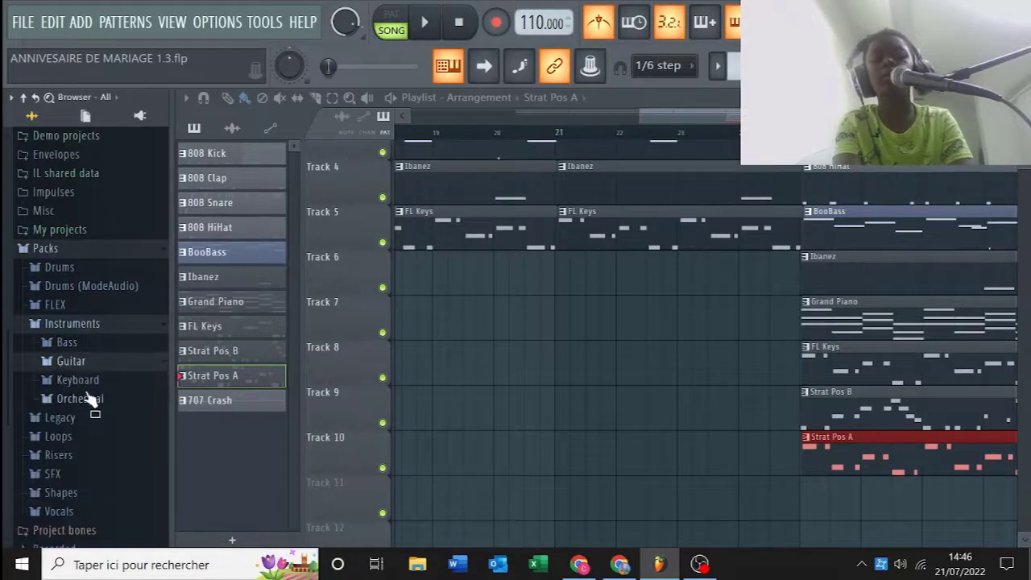
left_click(89, 381)
left_click(88, 382)
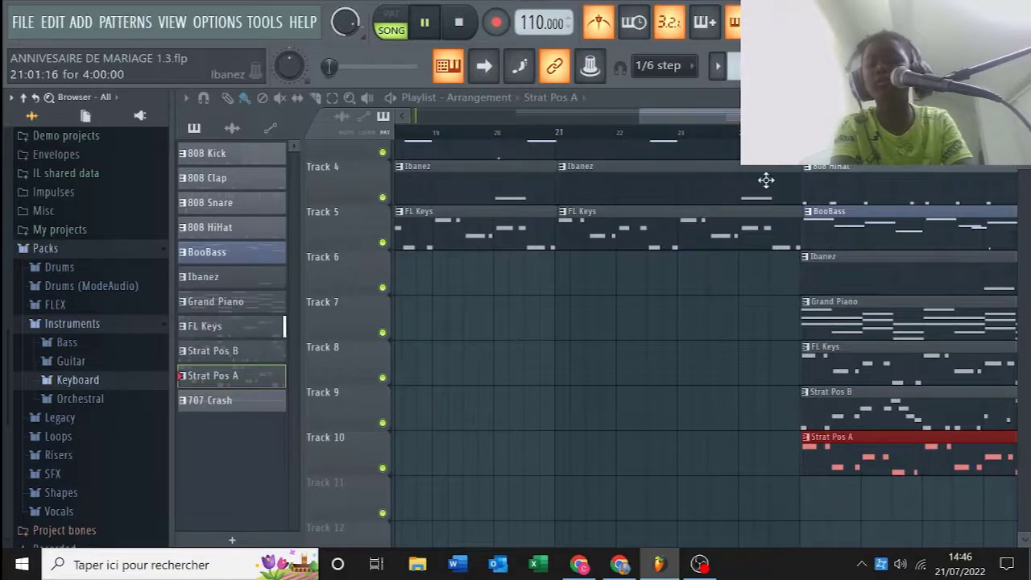
Step: Fine-tune the start of the BooBass clip on Track 5 and the 808 HiHat clip on Track 4 at bar 25
left_click_drag(690, 118, 713, 120)
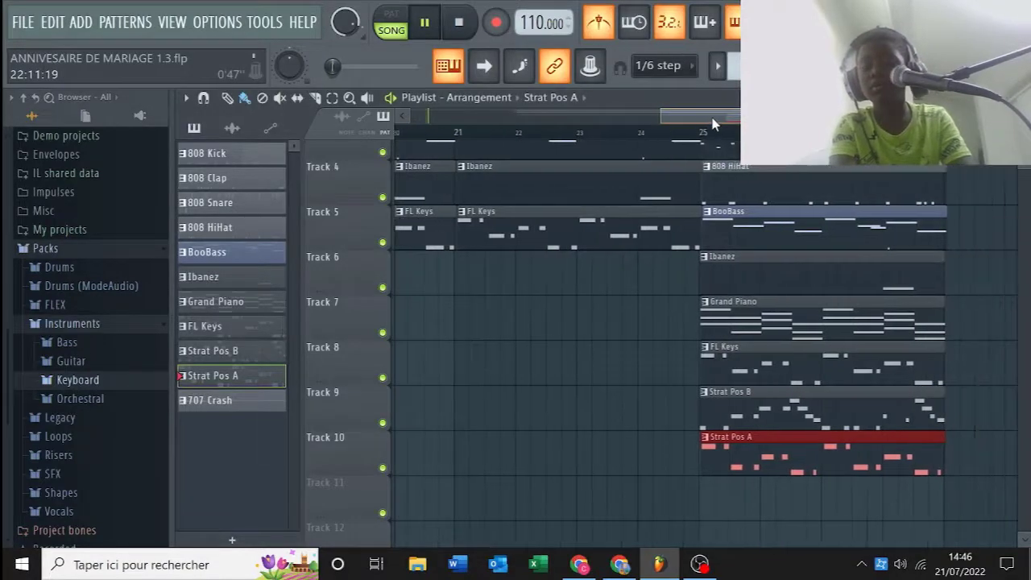
left_click(832, 228)
left_click_drag(833, 228, 834, 228)
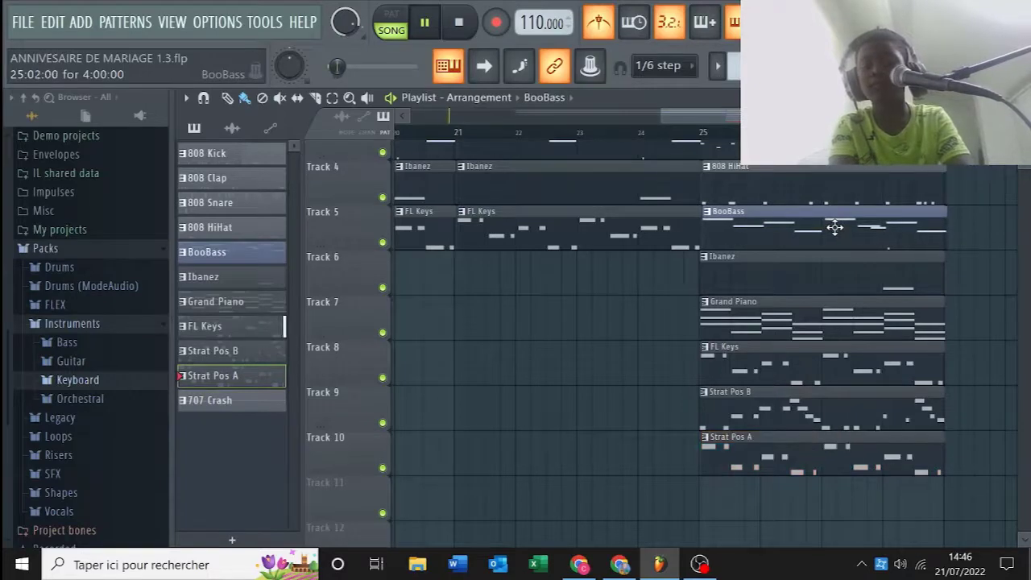
left_click(761, 187)
scroll(1023, 167, "up", 3)
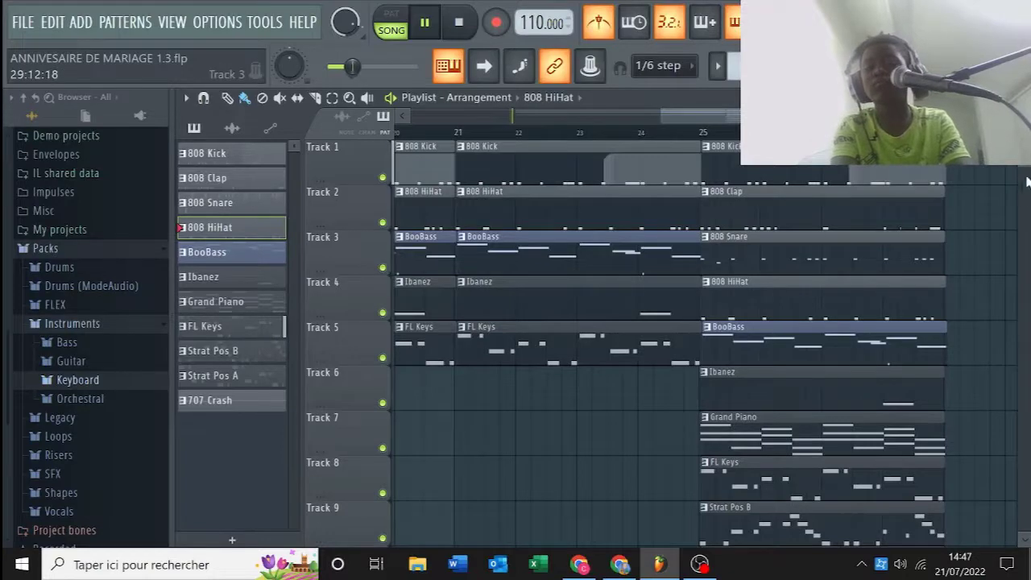
Step: Select the ten clips stacked at bar 25 on Tracks 1 to 10, duplicate them to bar 29 and save the project
scroll(902, 299, "down", 8)
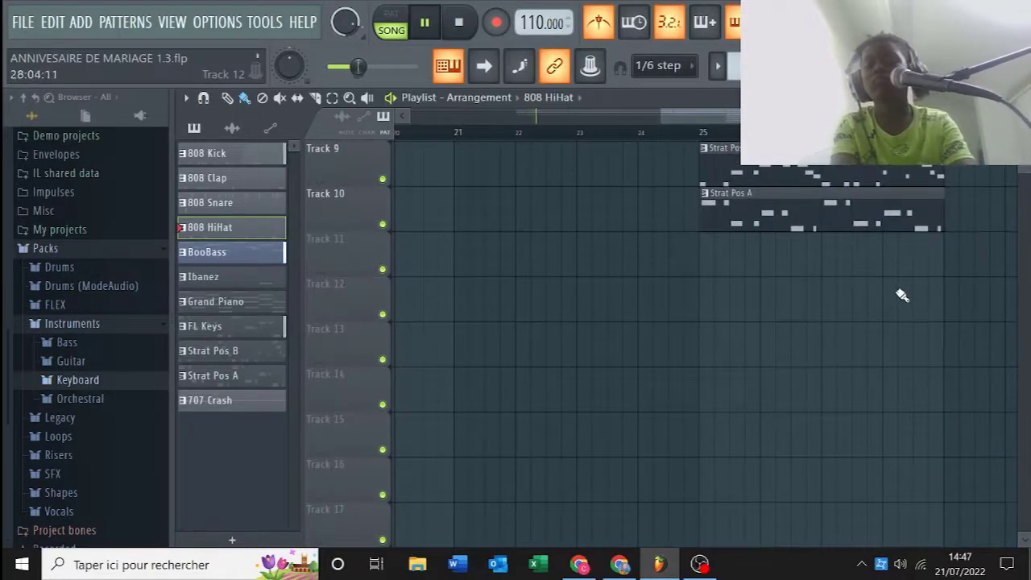
left_click_drag(897, 290, 836, 133)
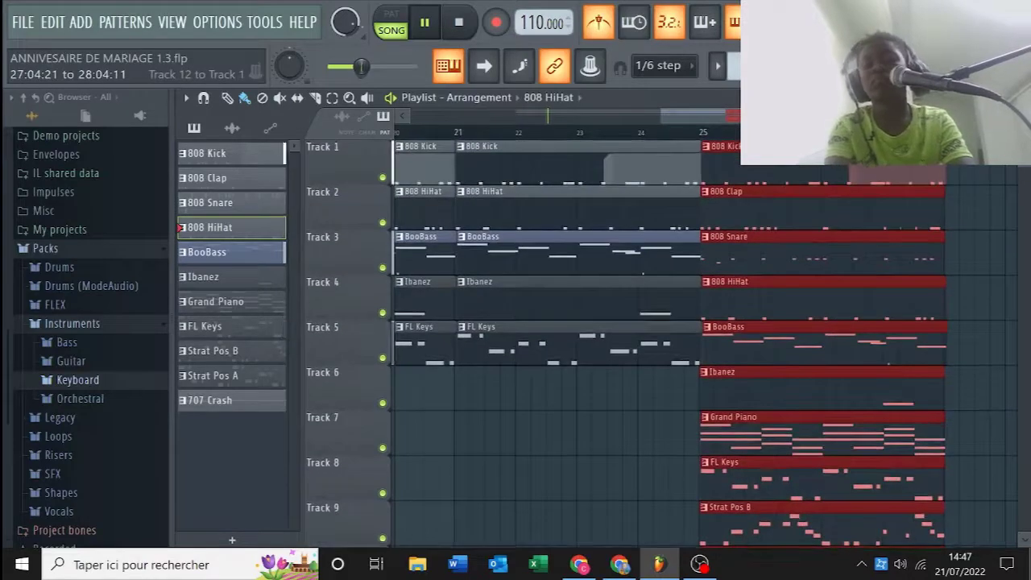
key("ctrl+b")
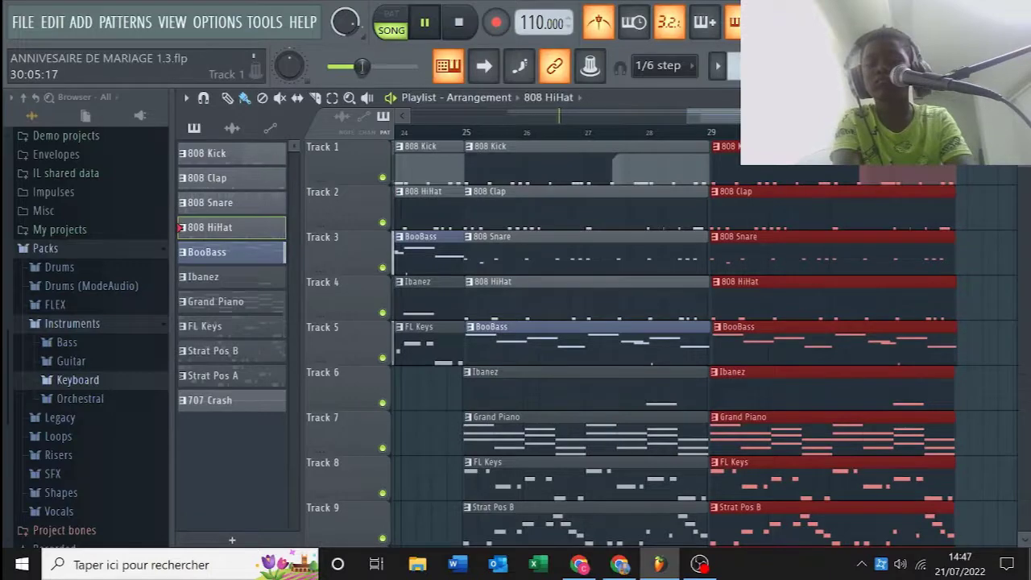
left_click(785, 154)
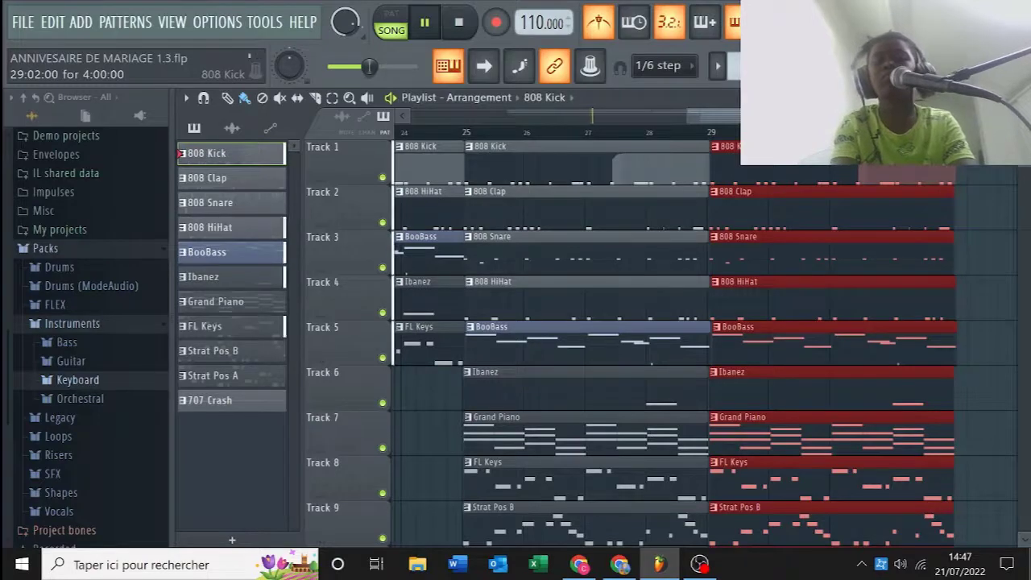
key("ctrl+s")
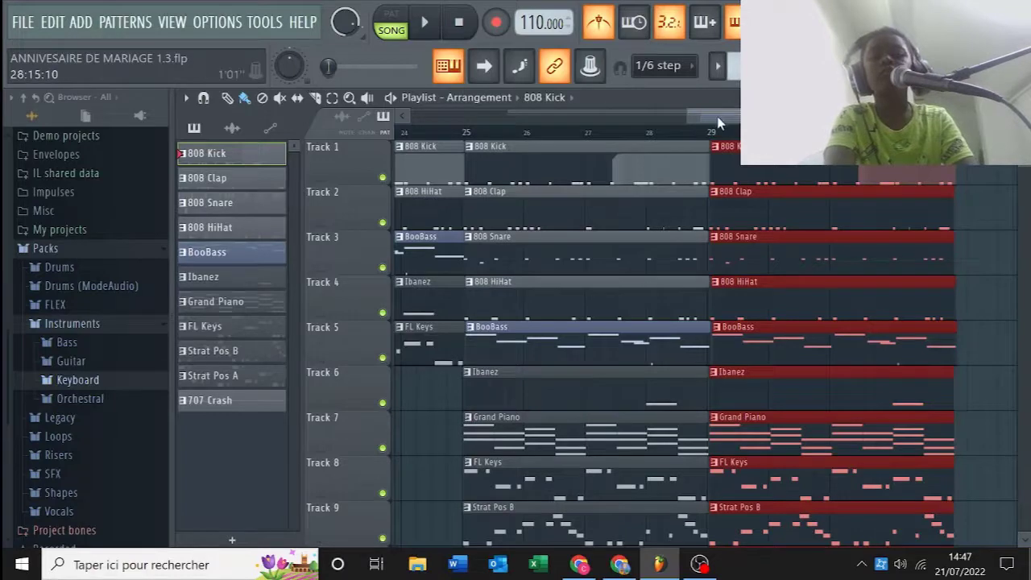
Step: Fine-tune the start of the BooBass clips on Track 3 at bars 9 and 21
left_click_drag(719, 122, 532, 127)
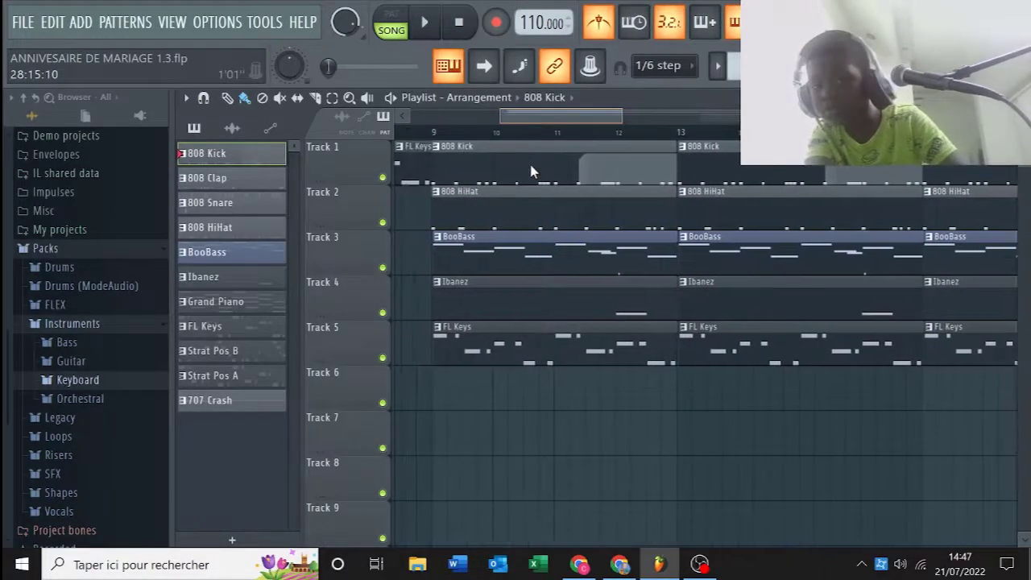
left_click_drag(532, 170, 530, 166)
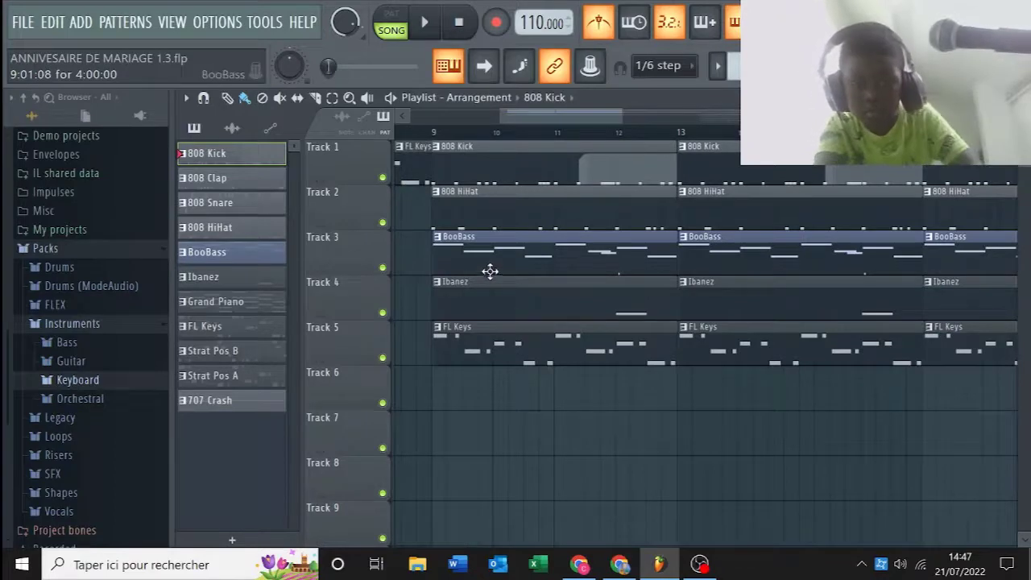
left_click(500, 247)
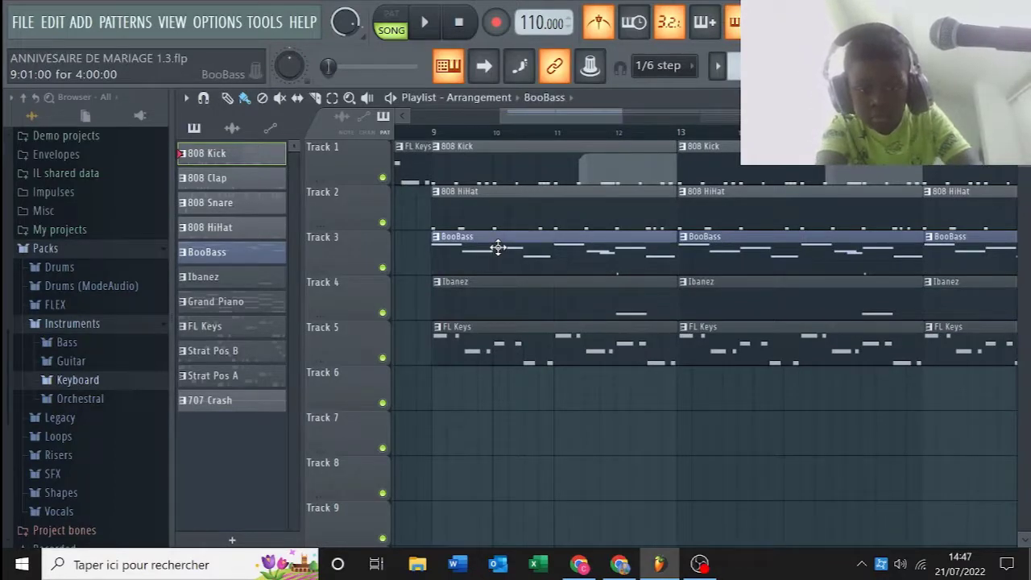
left_click(499, 249)
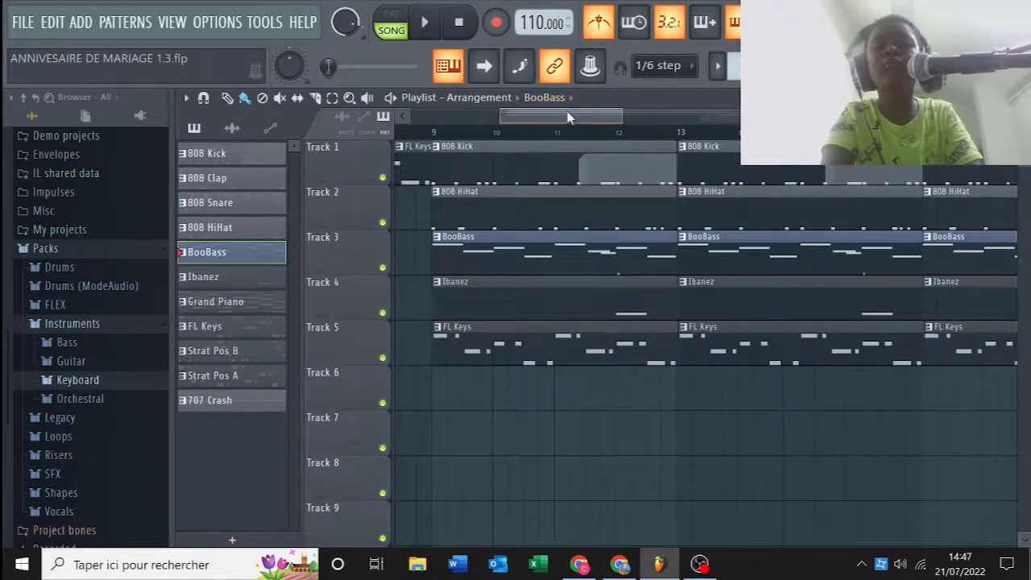
left_click_drag(567, 114, 643, 123)
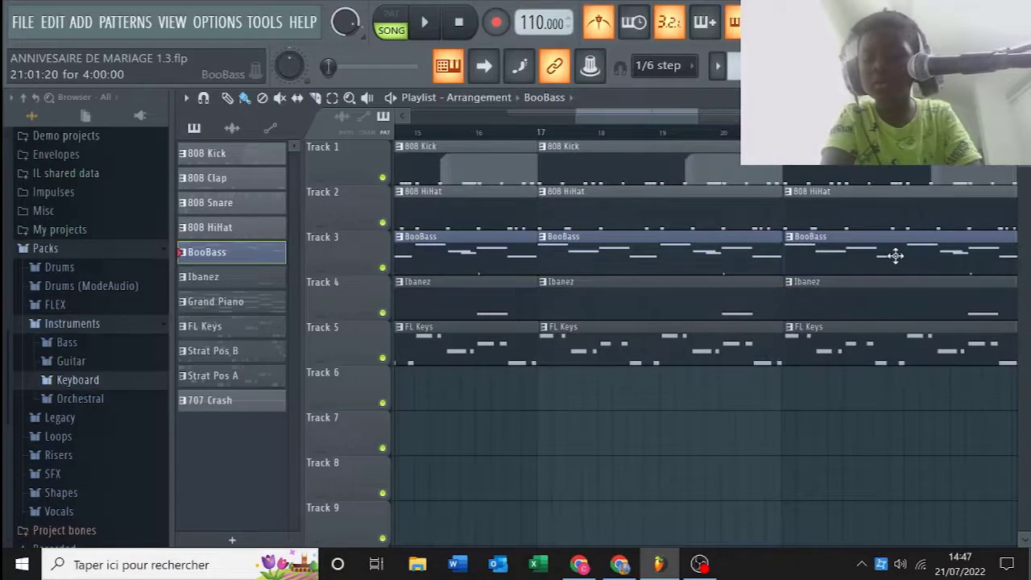
left_click_drag(896, 256, 894, 256)
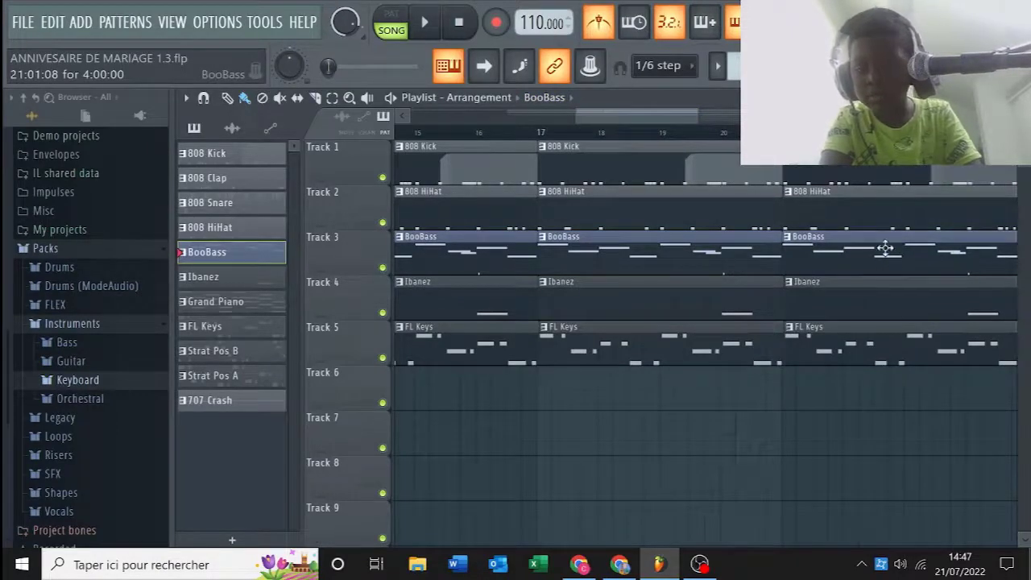
Step: Align the Ibanez and FL Keys clips with bar 21, and the BooBass and 808 HiHat clips on Tracks 5 and 4 with bar 25
mouse_move(696, 116)
left_mouse_down()
mouse_move(623, 116)
mouse_move(678, 120)
left_mouse_up()
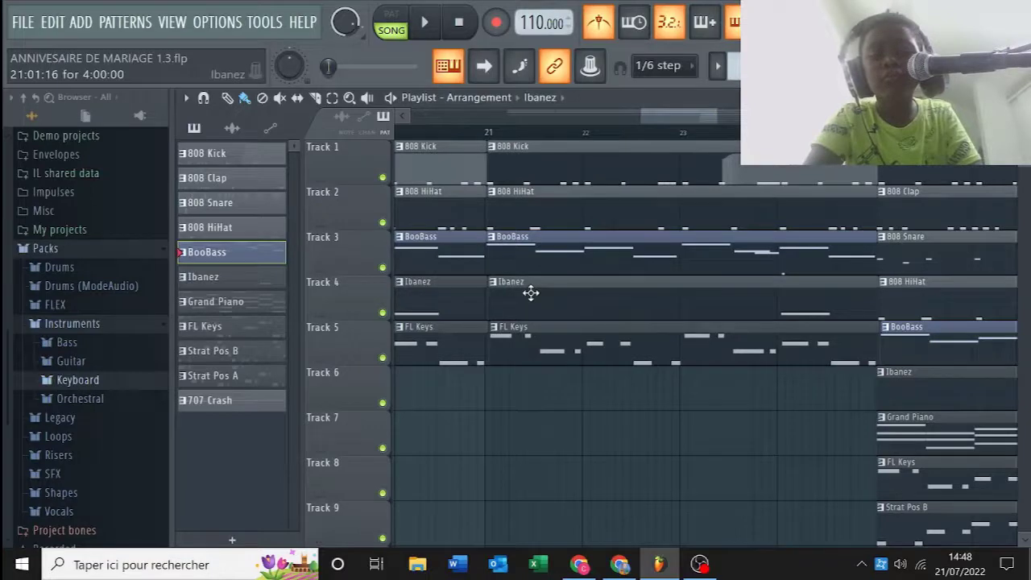
left_click_drag(530, 292, 529, 291)
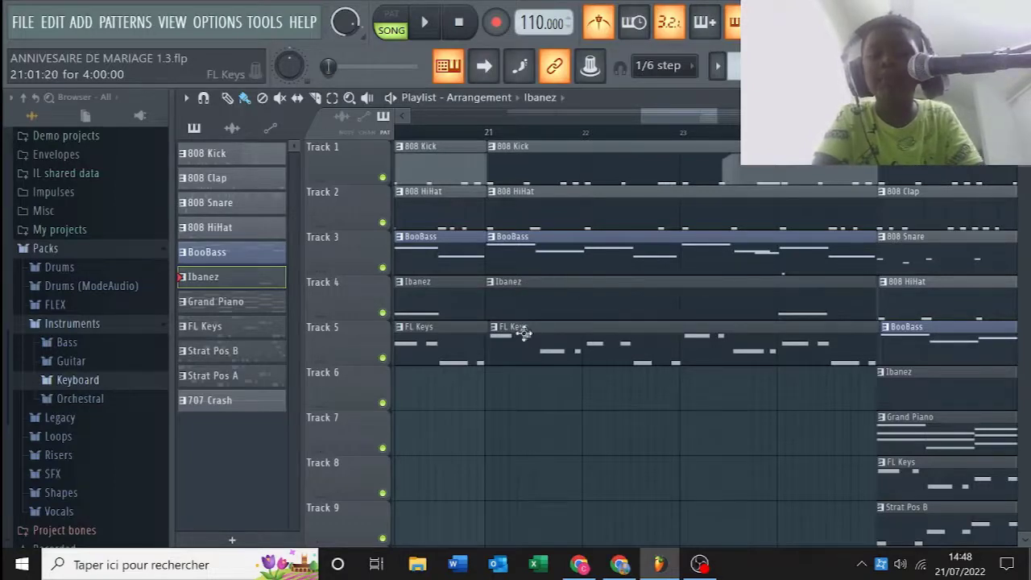
left_click(469, 350)
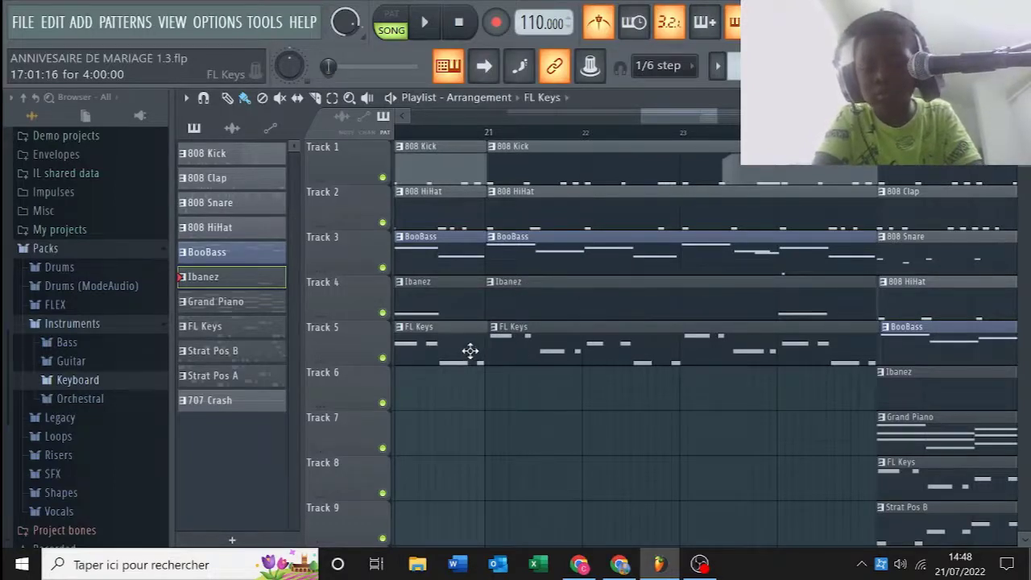
left_click(469, 350)
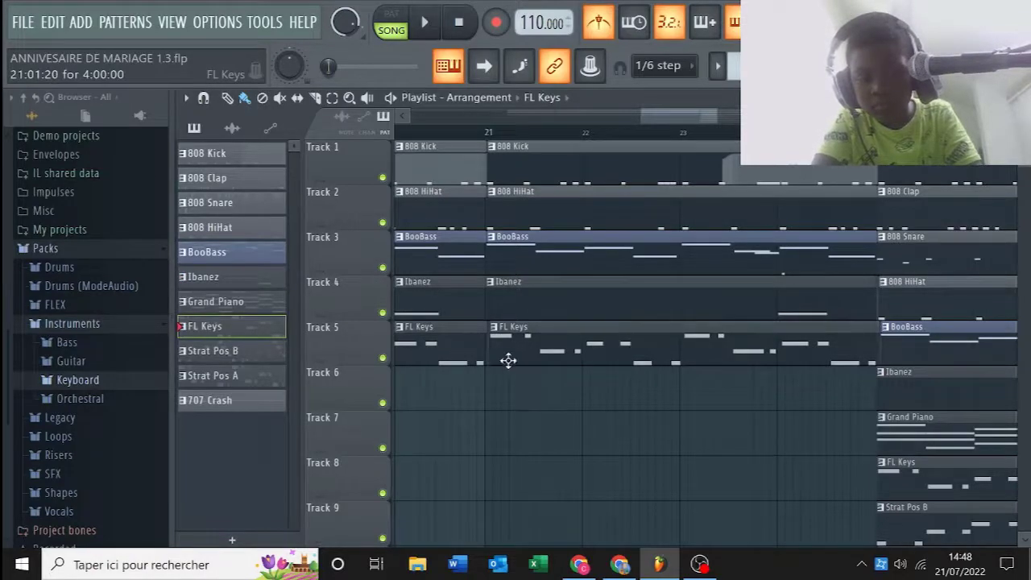
left_click_drag(514, 363, 508, 363)
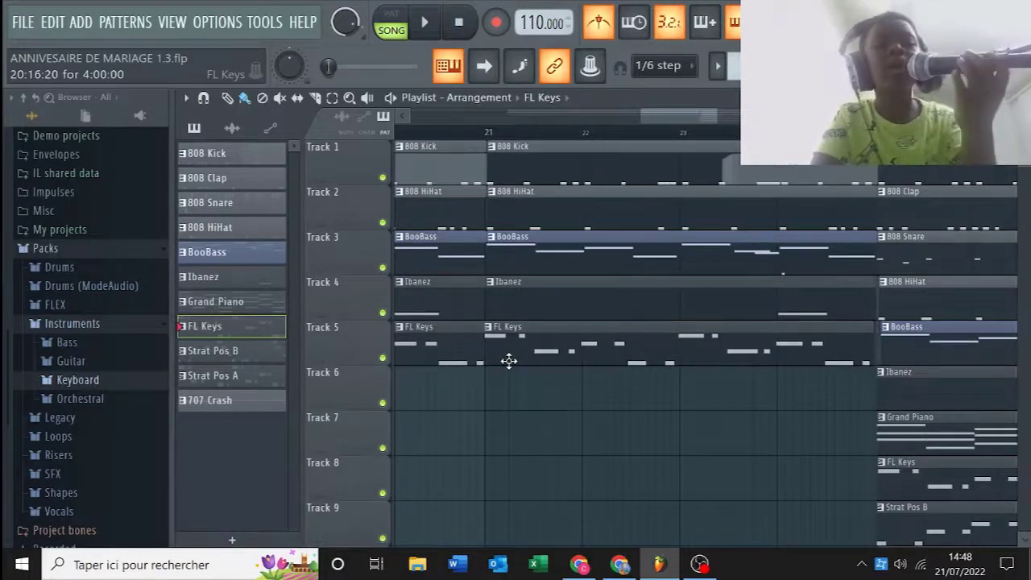
left_click_drag(926, 341, 921, 342)
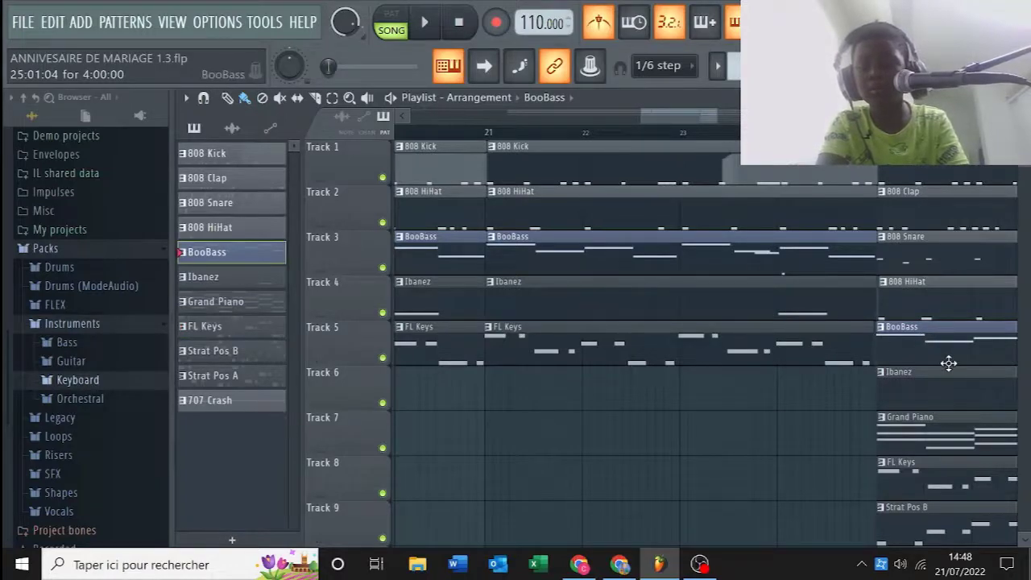
left_click_drag(933, 296, 930, 297)
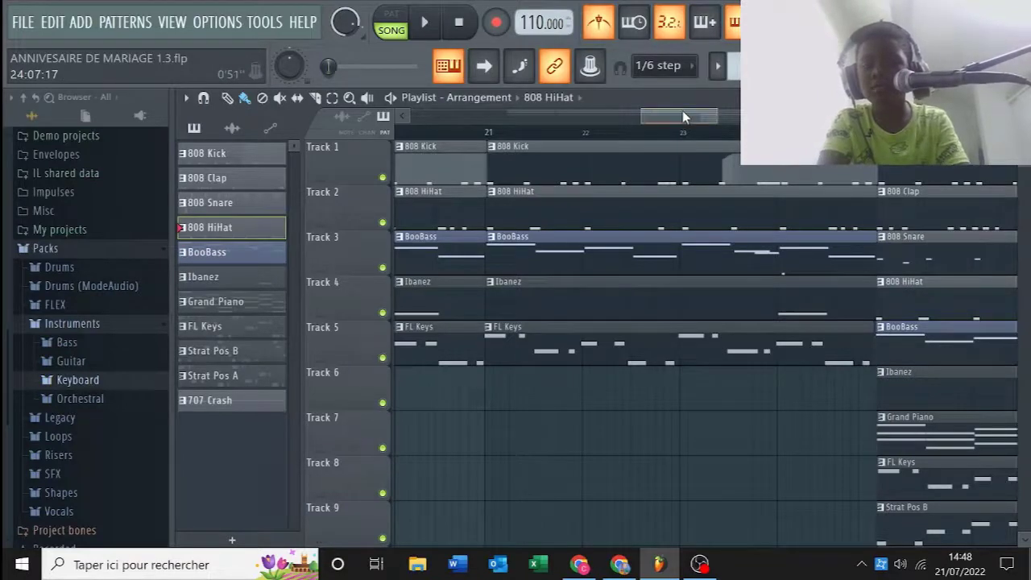
Step: Fine-tune the starts of the 808 HiHat, 808 Snare, BooBass and Ibanez clips on Tracks 3 to 6 at bar 29
left_click_drag(683, 117, 742, 117)
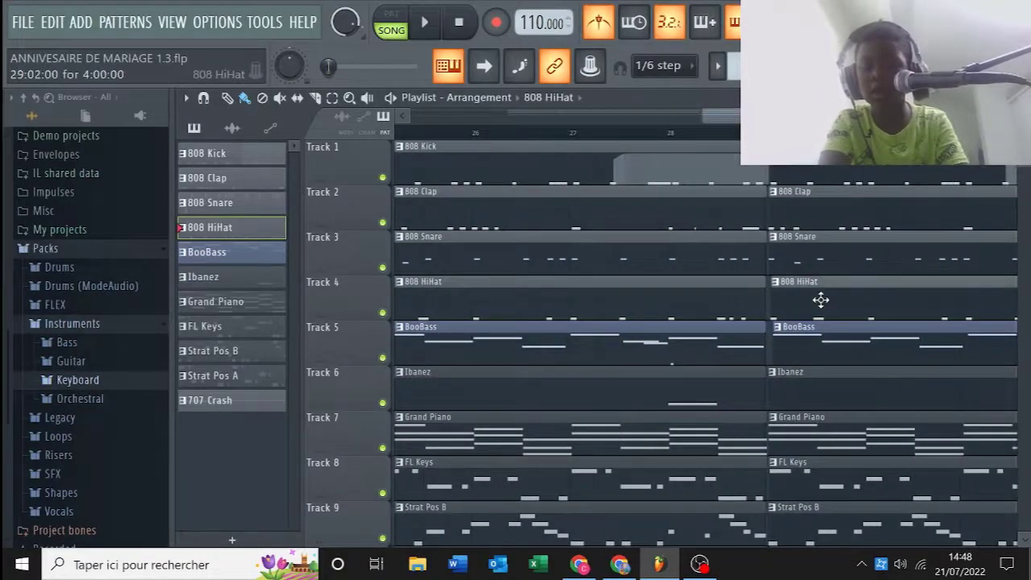
left_click_drag(821, 300, 817, 300)
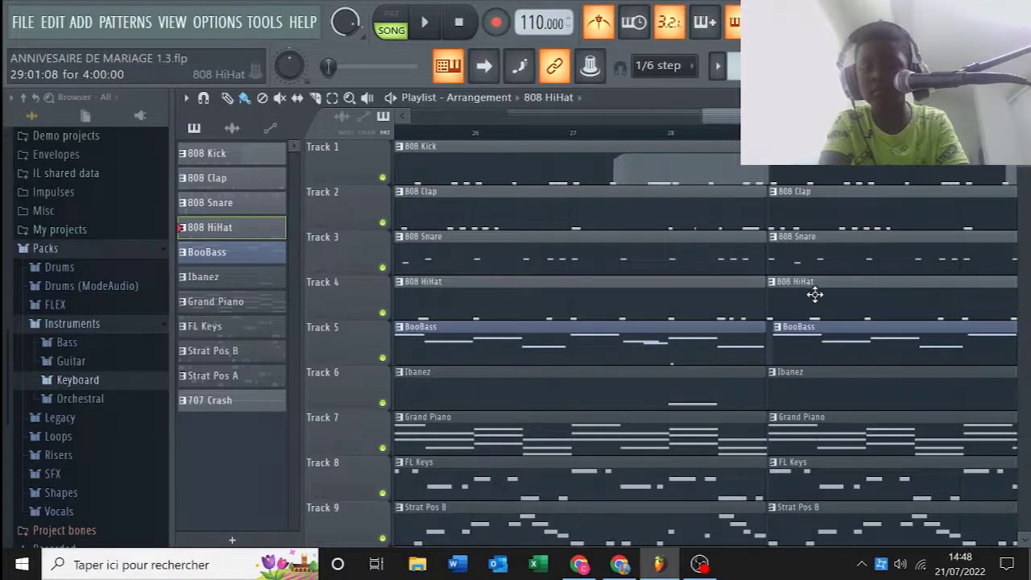
left_click(803, 255)
left_click_drag(803, 323, 799, 347)
left_click_drag(799, 401, 798, 399)
Step: Fine-tune the starts of the Grand Piano, FL Keys and Strat Pos A clips on Tracks 7, 8 and 10 at bar 29
left_click(801, 445)
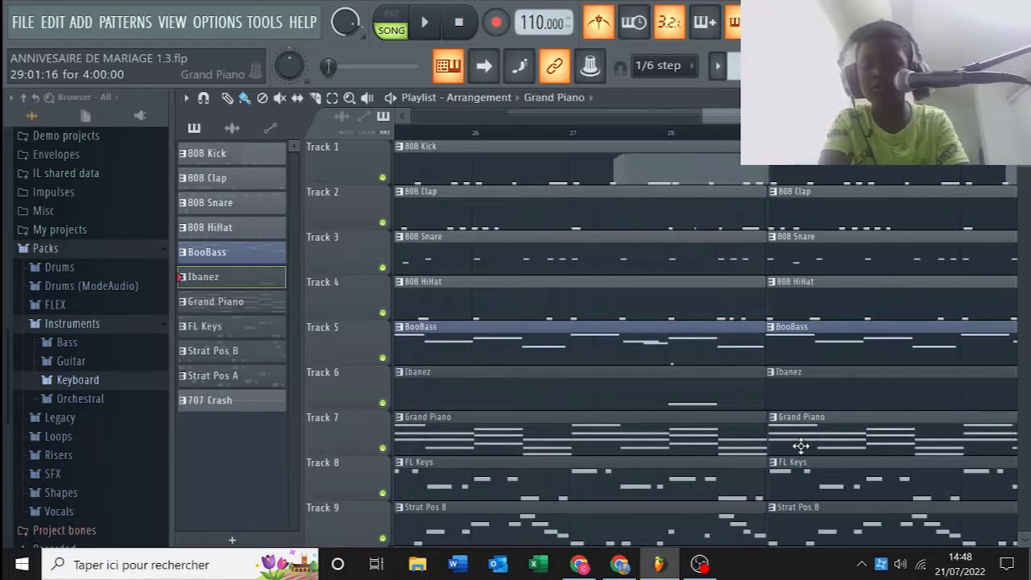
left_click_drag(801, 446, 798, 444)
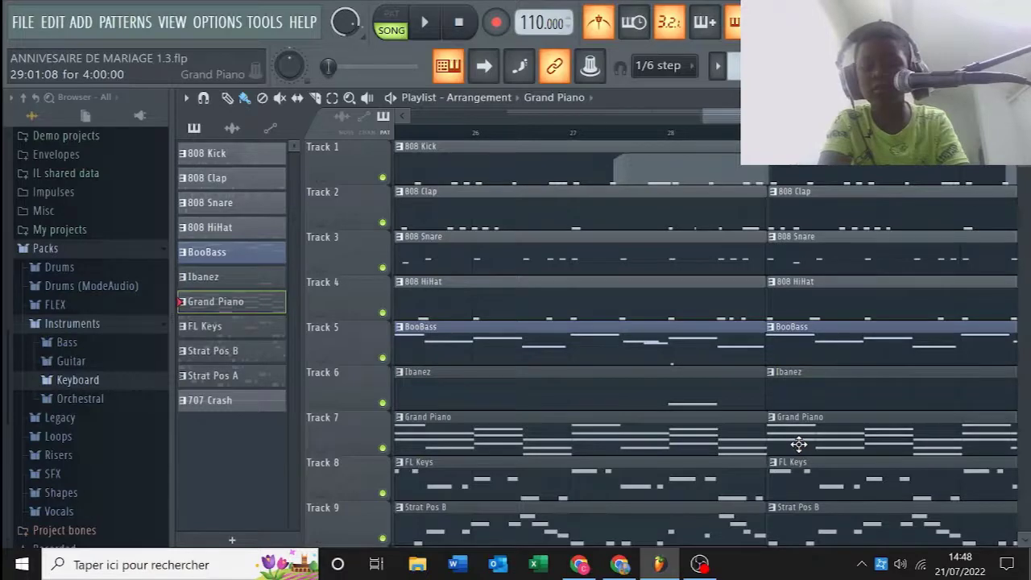
left_click(796, 484)
left_click_drag(796, 484, 795, 485)
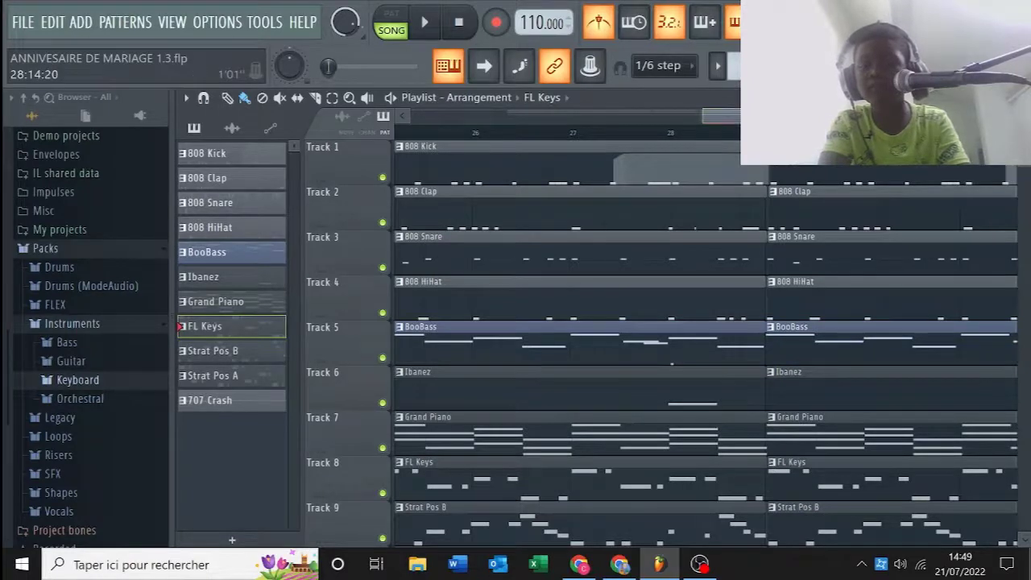
left_click_drag(761, 116, 758, 116)
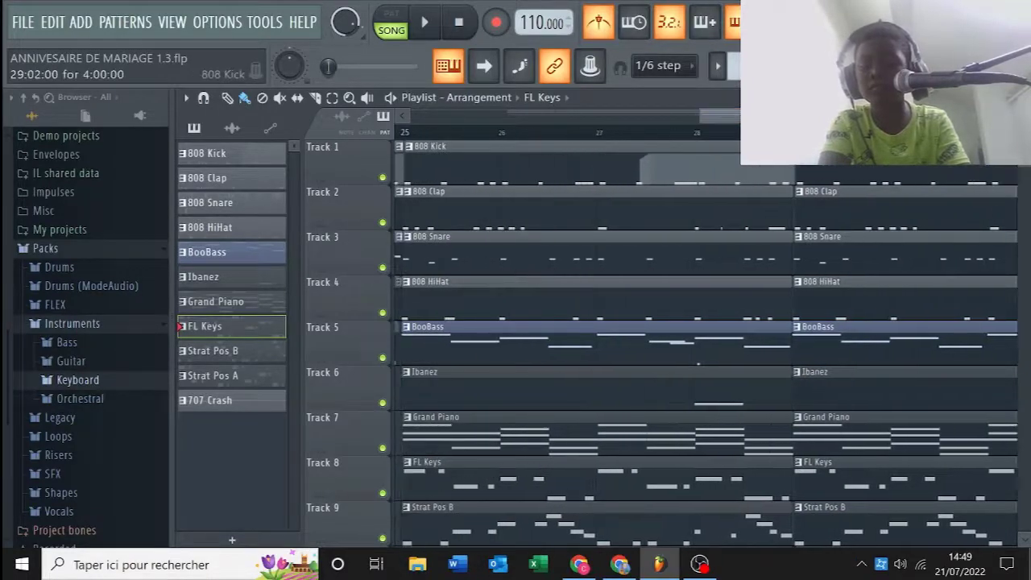
scroll(803, 159, "down", 7)
scroll(803, 159, "up", 4)
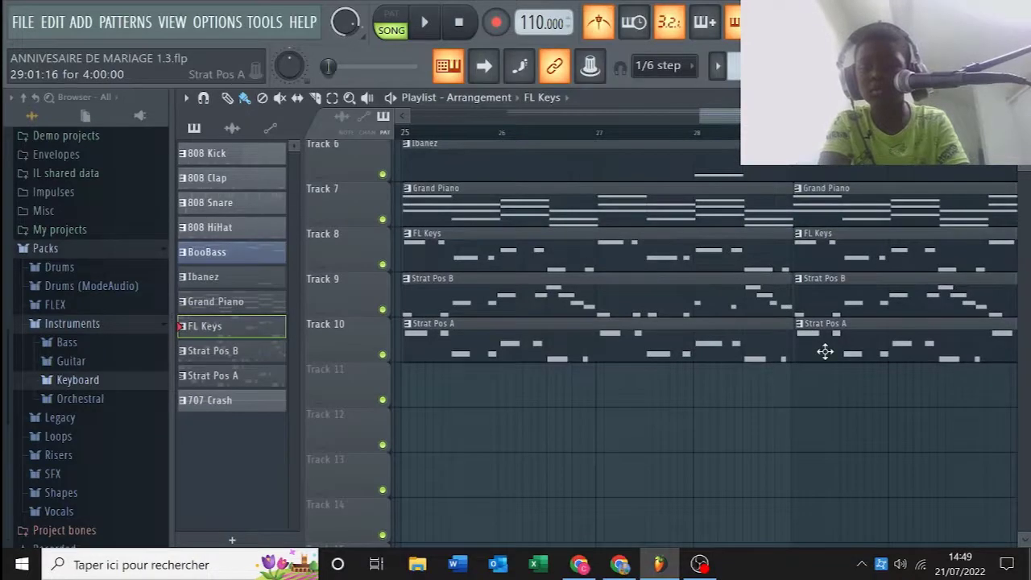
left_click(825, 351)
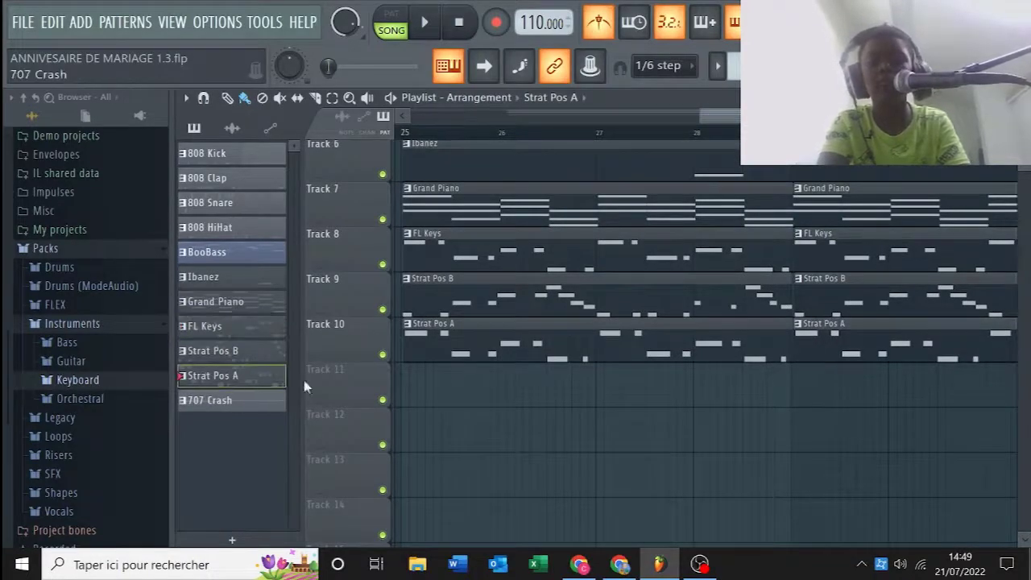
Step: Place 707 Crash pattern clips on Track 11 at bars 25 and 29
mouse_move(719, 116)
left_mouse_down()
mouse_move(592, 113)
mouse_move(733, 119)
left_mouse_up()
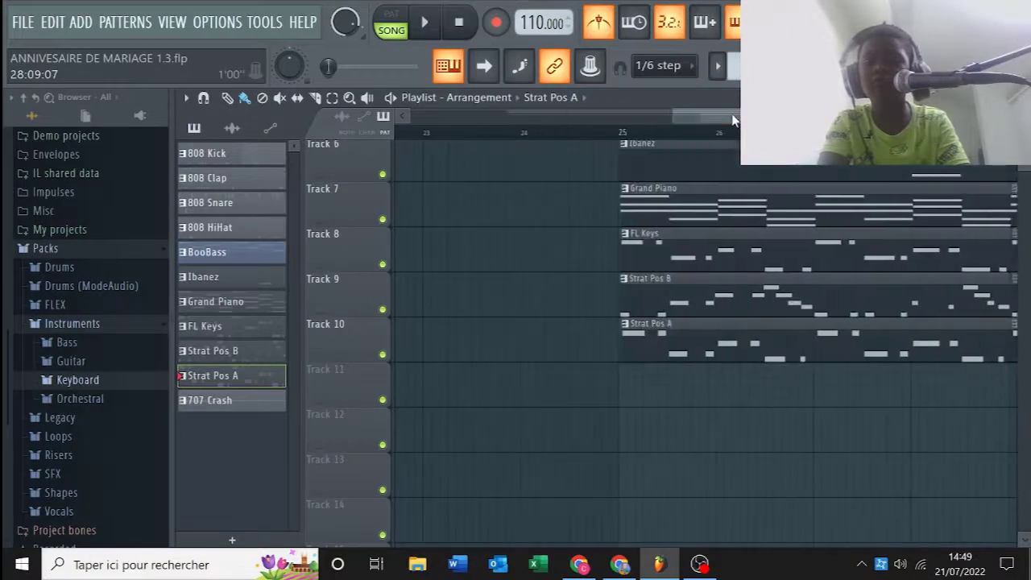
left_click_drag(229, 404, 622, 394)
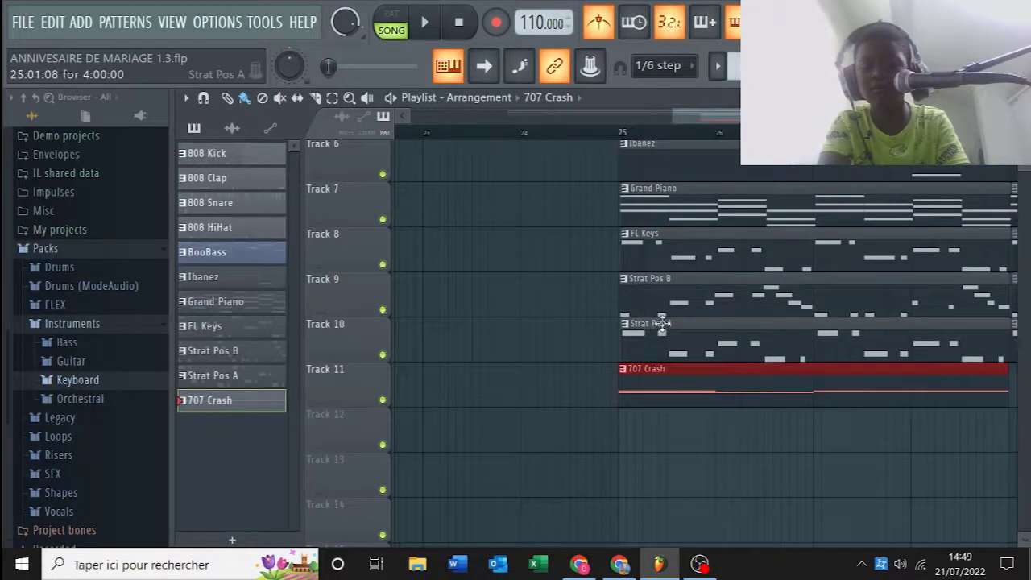
left_click_drag(193, 407, 845, 393)
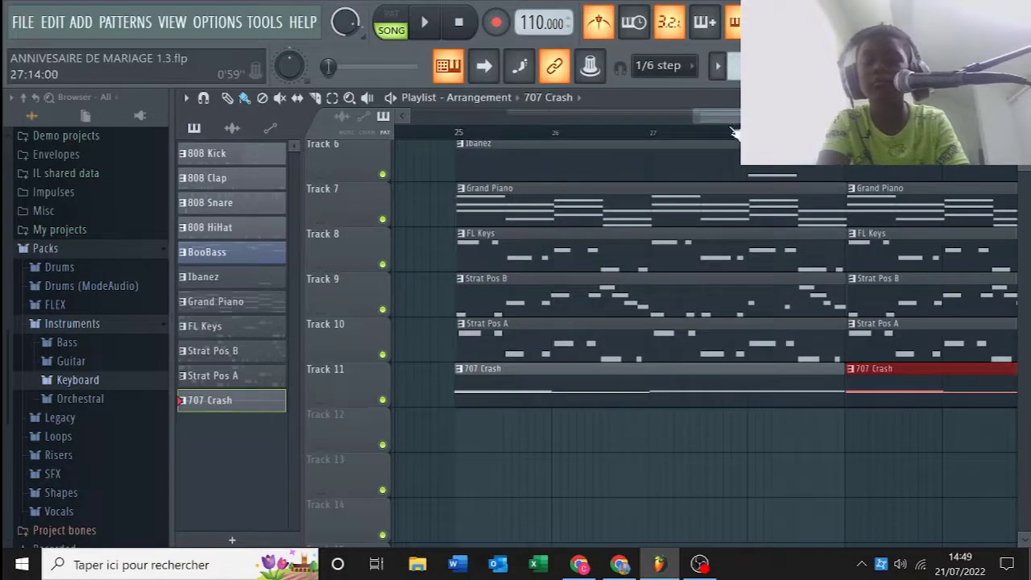
Step: Select the eleven clips at bar 29 on Tracks 1 to 11, duplicate them to bar 33, align the copies and duplicate them to bar 37
left_click_drag(734, 120, 769, 120)
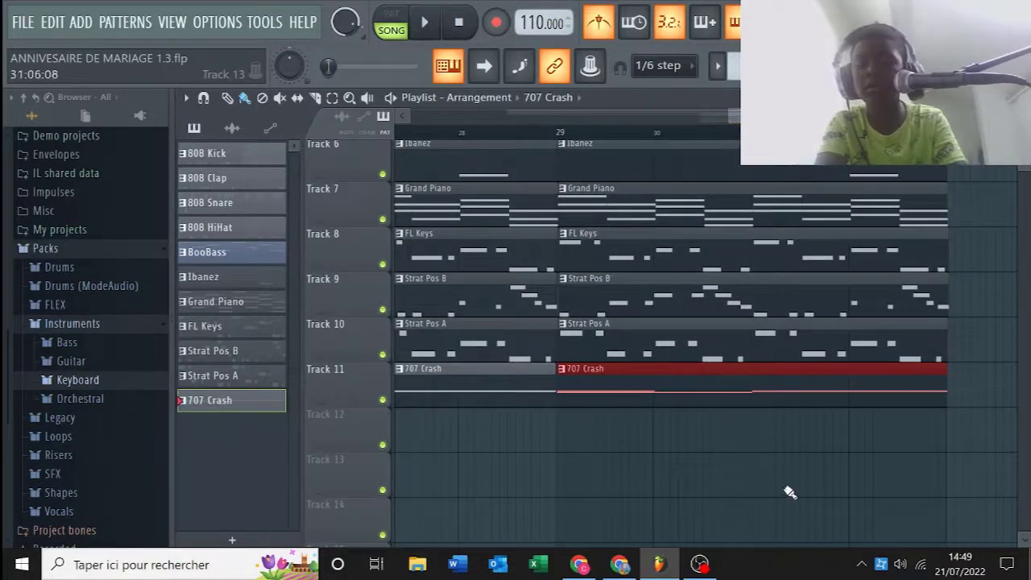
left_click_drag(785, 491, 719, 100)
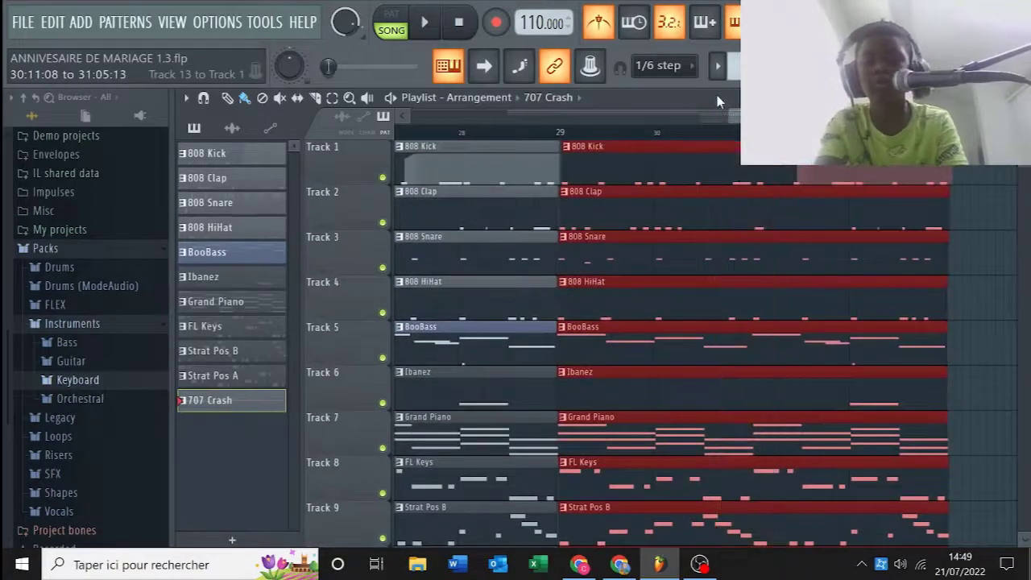
key("ctrl+b")
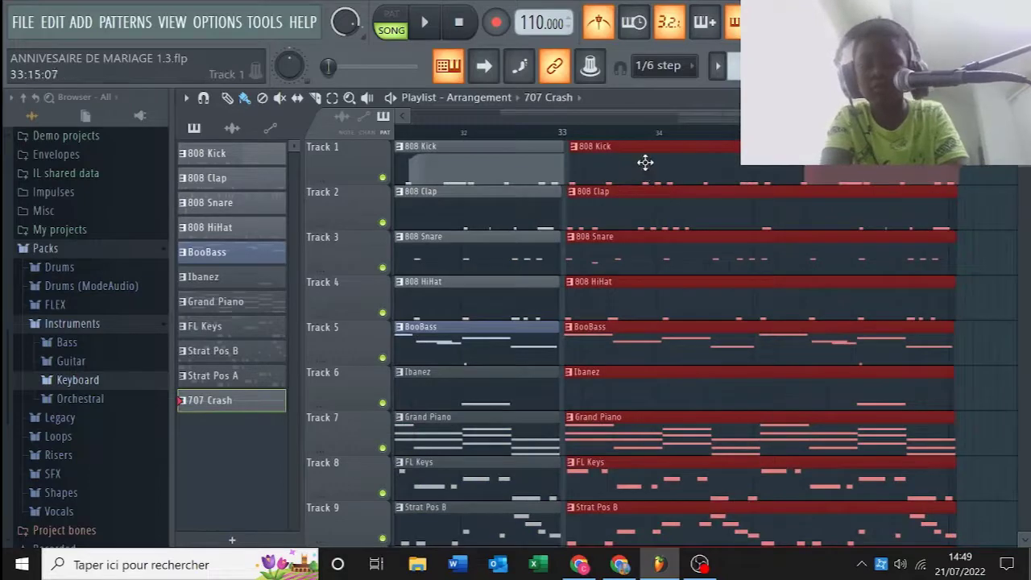
left_click_drag(647, 164, 640, 155)
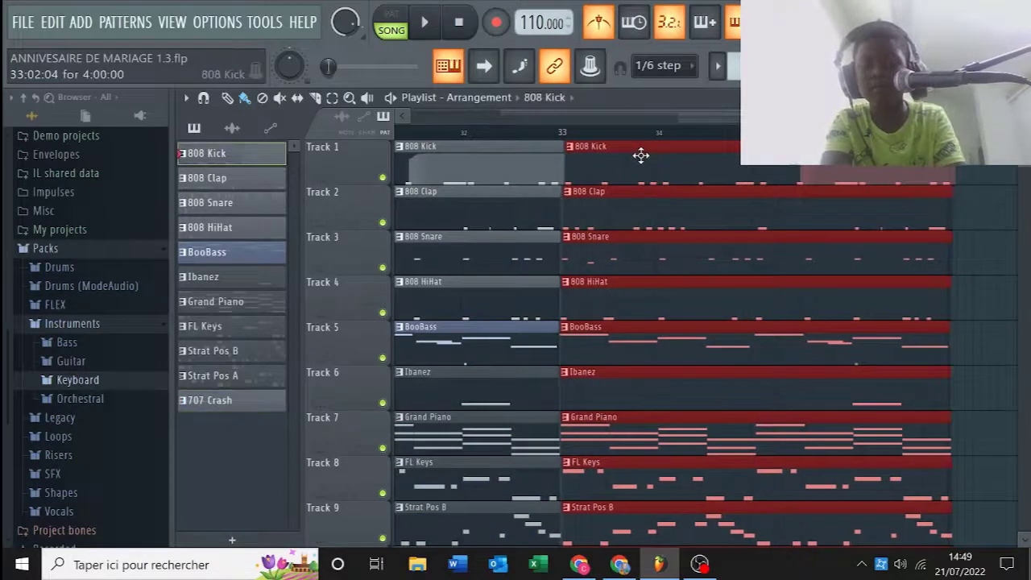
key("ctrl+b")
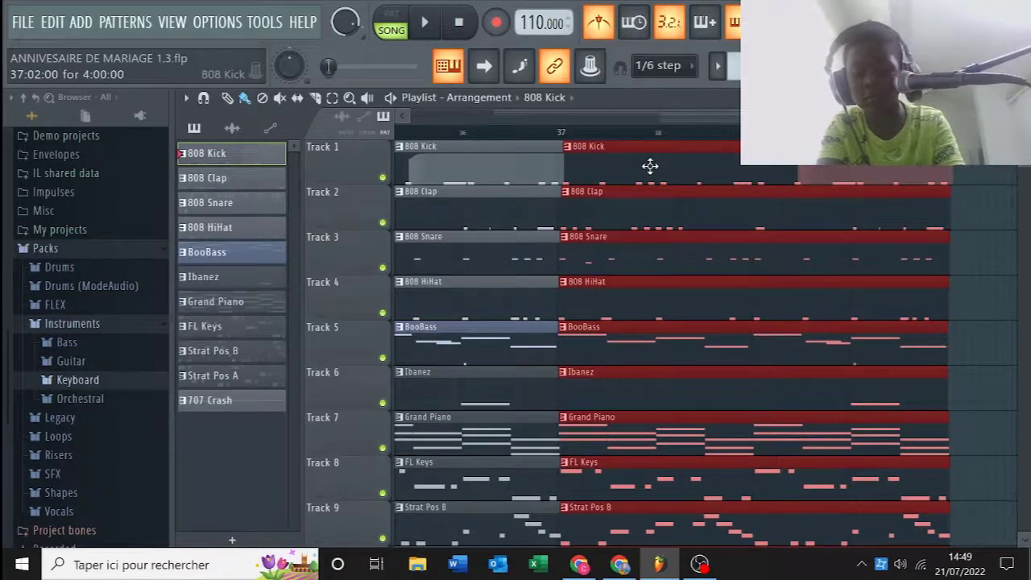
Step: Fine-tune the start of the Strat Pos B clip on Track 9 at bar 33 and inspect the pattern's notes in the piano roll
left_click(524, 529)
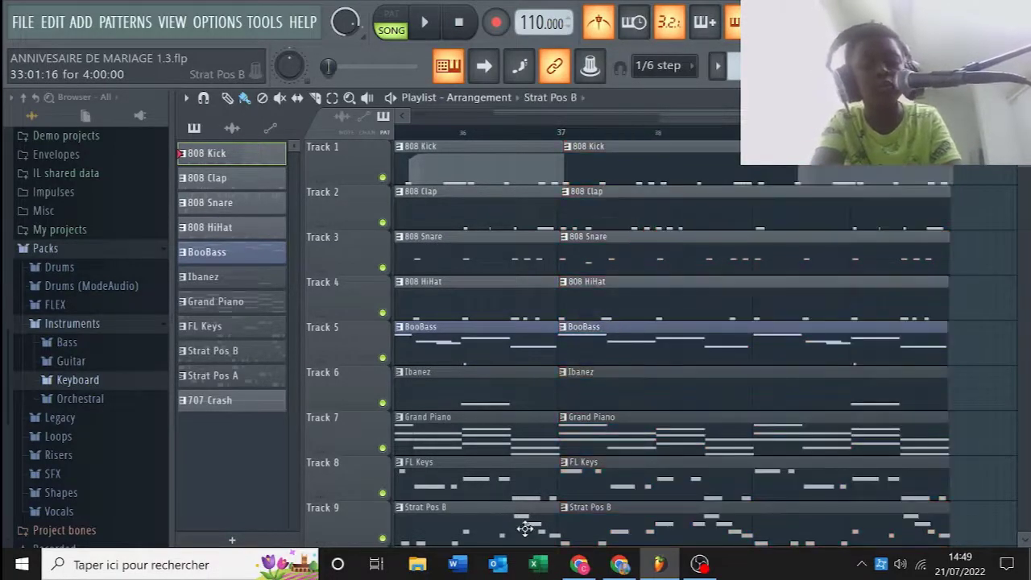
left_click_drag(523, 527, 522, 528)
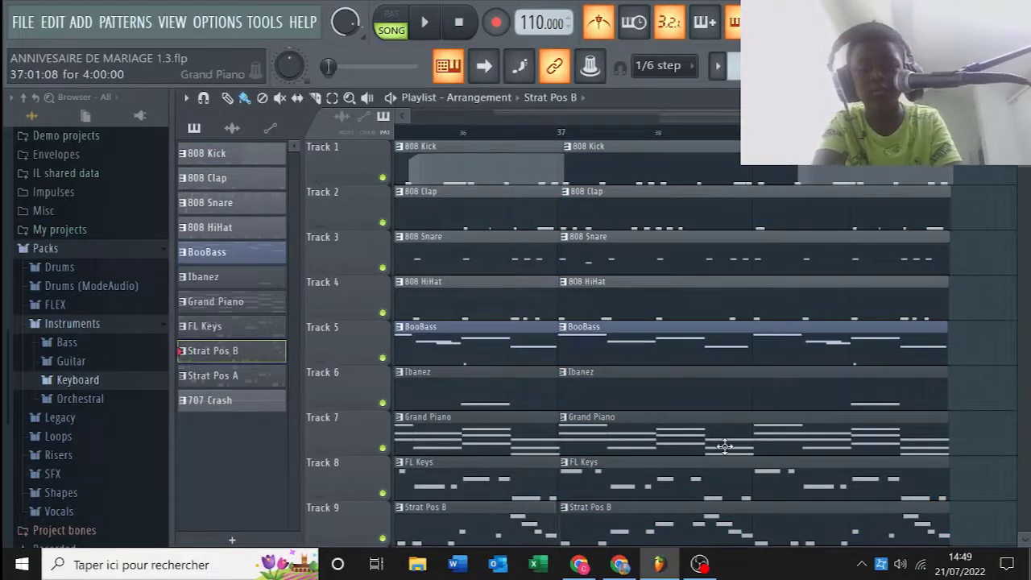
left_click_drag(775, 115, 717, 106)
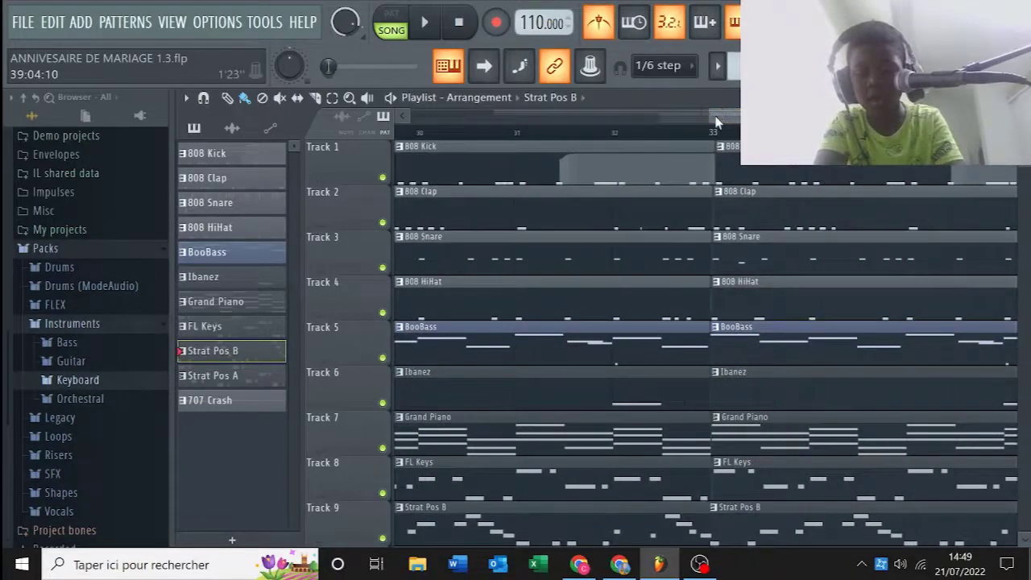
double_click(700, 523)
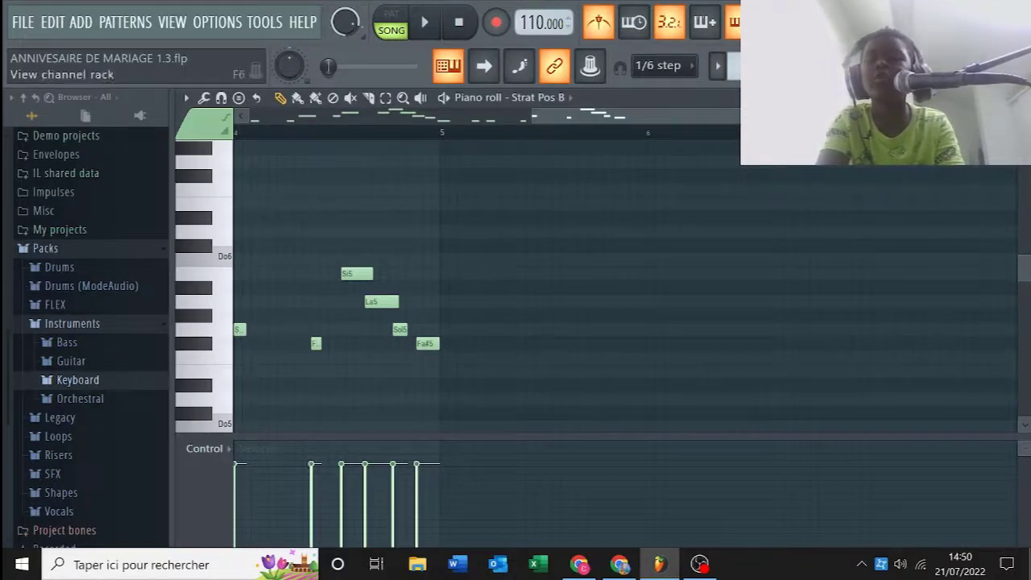
left_click(866, 67)
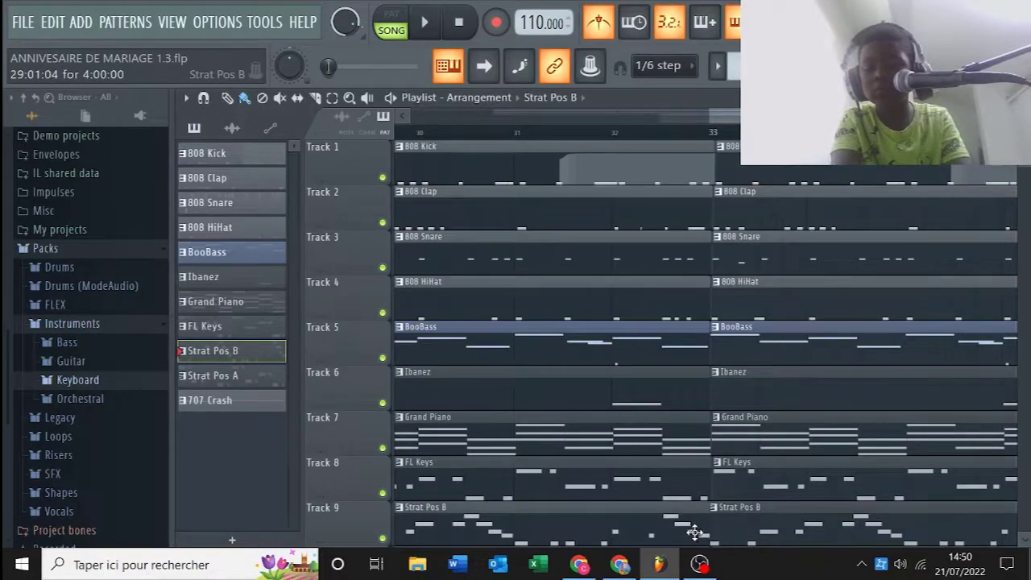
Step: Select the eleven clips at bar 37 on Tracks 1 to 11, duplicate them to bar 41 and align the copies with the bar line
left_click(715, 128)
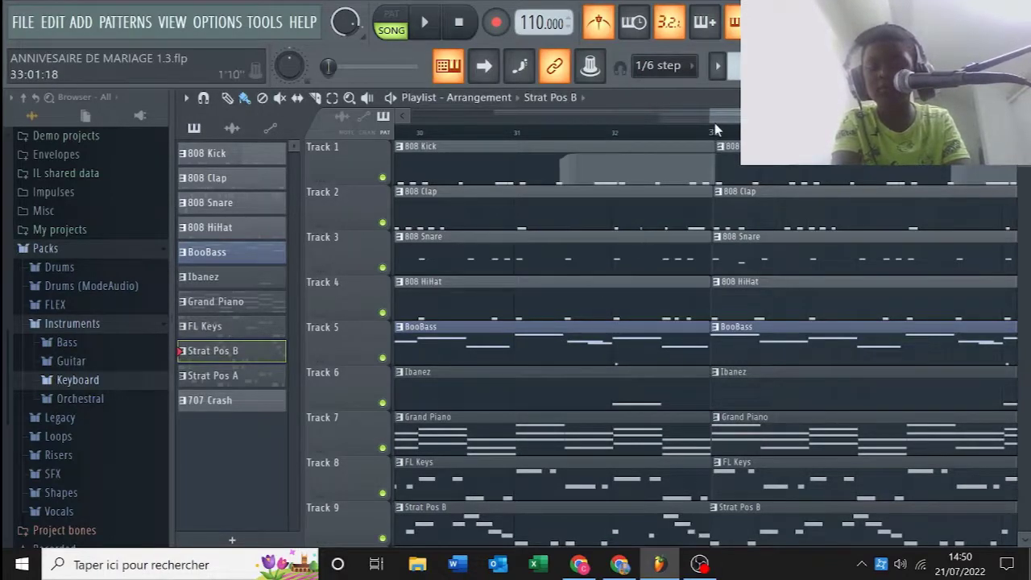
left_click_drag(725, 121, 676, 115)
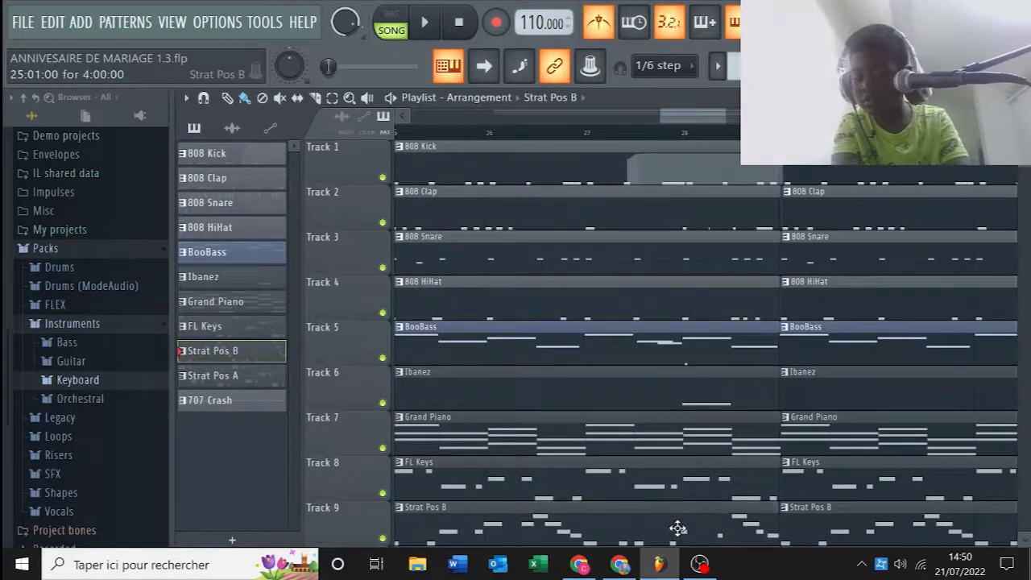
left_click_drag(713, 120, 820, 120)
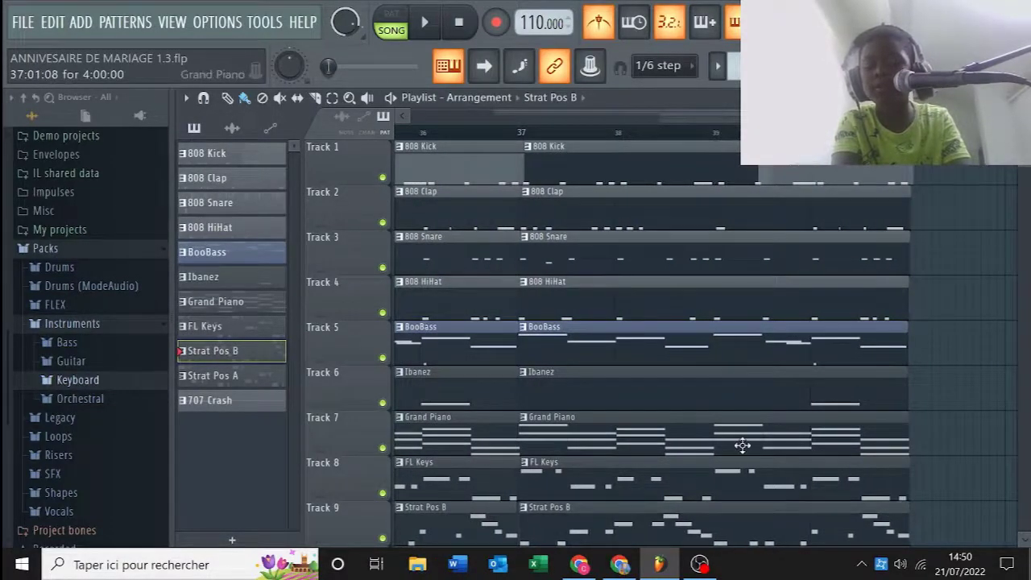
scroll(721, 443, "down", 6)
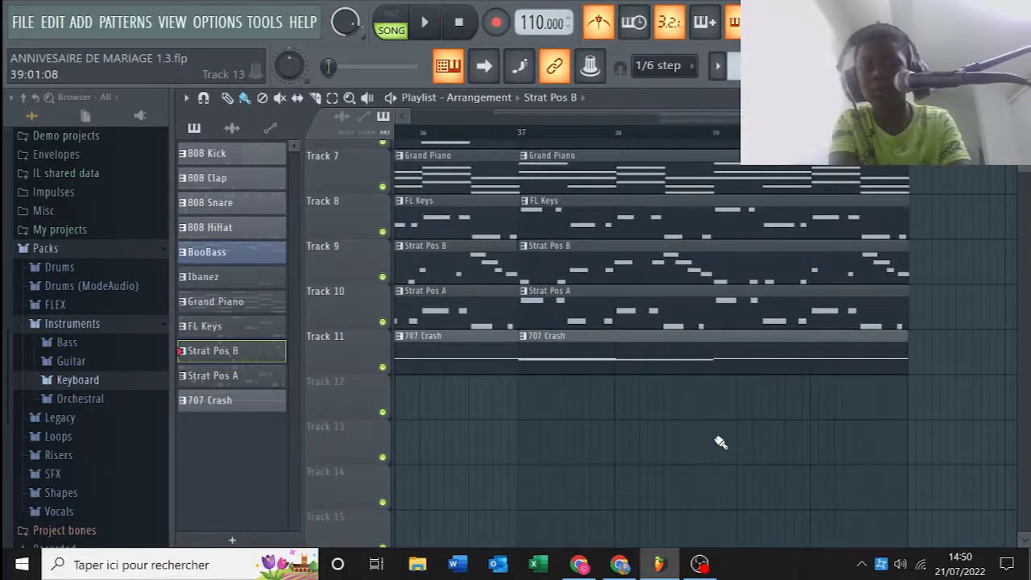
left_click_drag(715, 440, 598, 123)
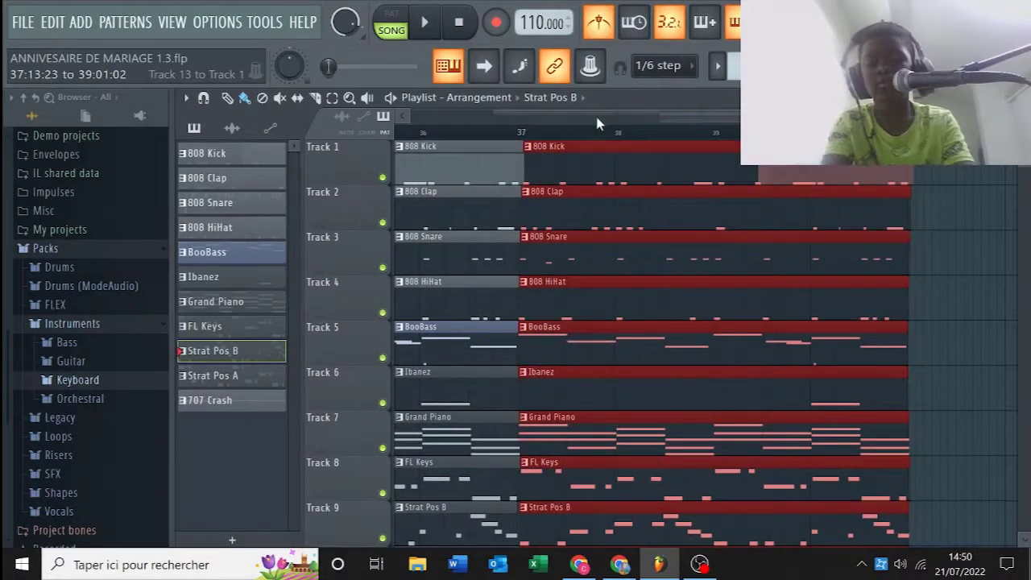
key("ctrl+b")
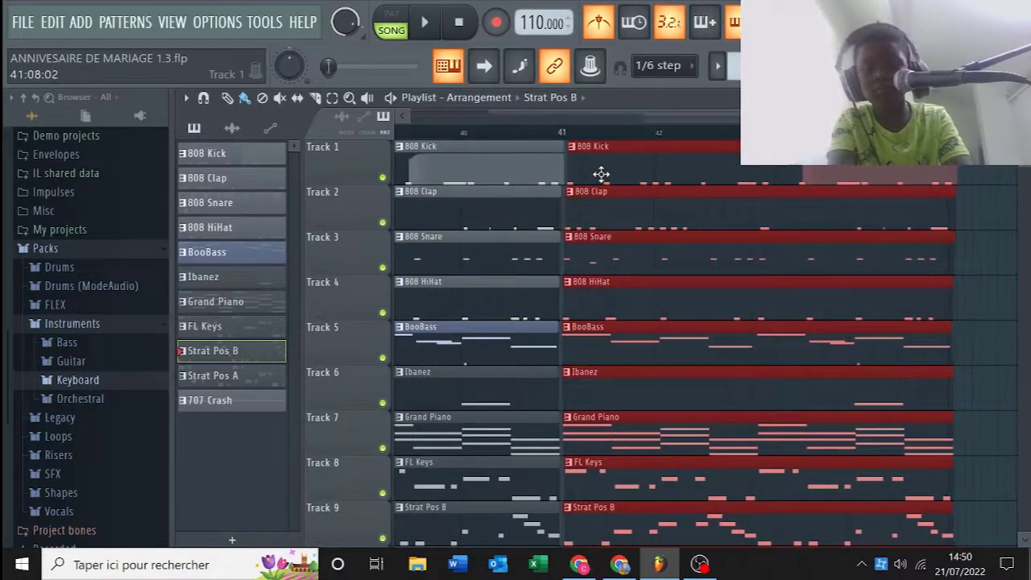
left_click_drag(601, 173, 597, 174)
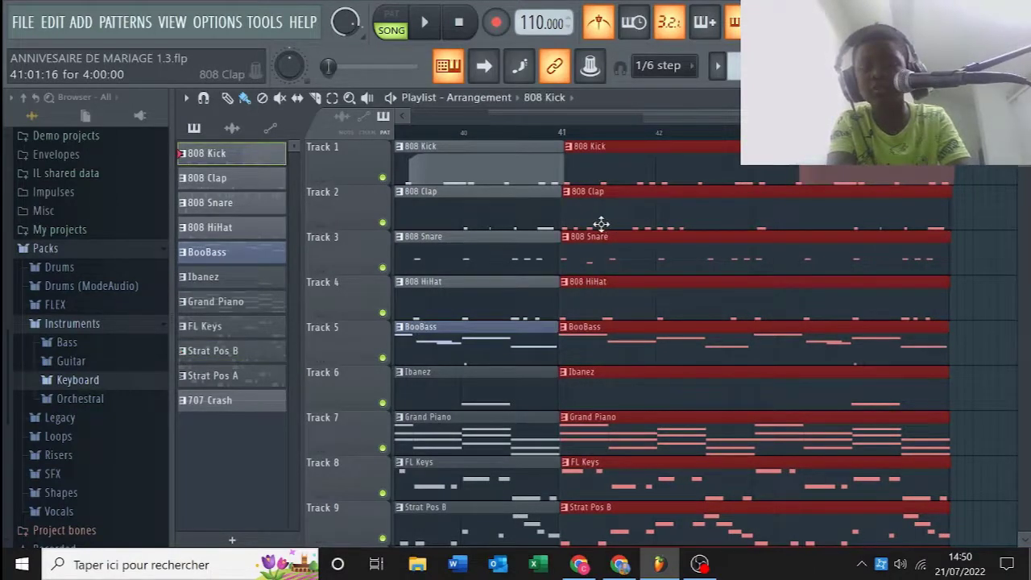
Step: Duplicate the eleven selected clips at bar 41 to bar 45 and to bar 49, aligning each set of copies with the bar line
left_click_drag(596, 178, 595, 178)
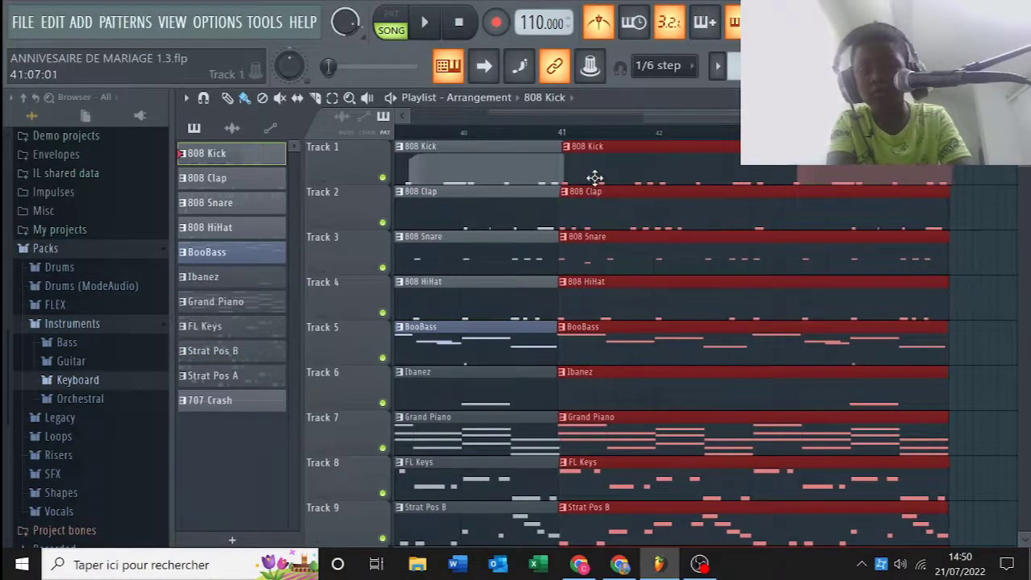
left_click(594, 178)
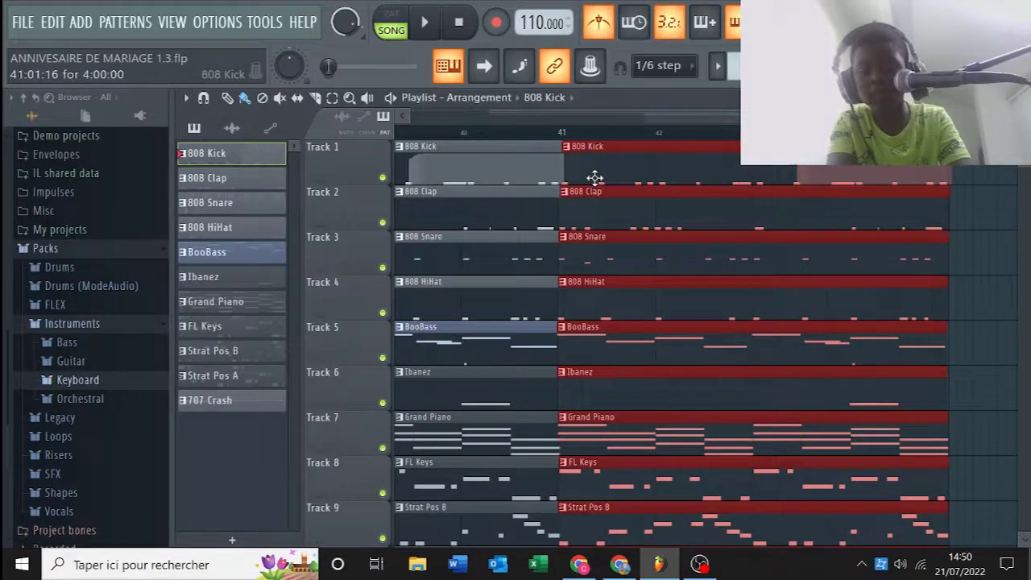
key("ctrl+b")
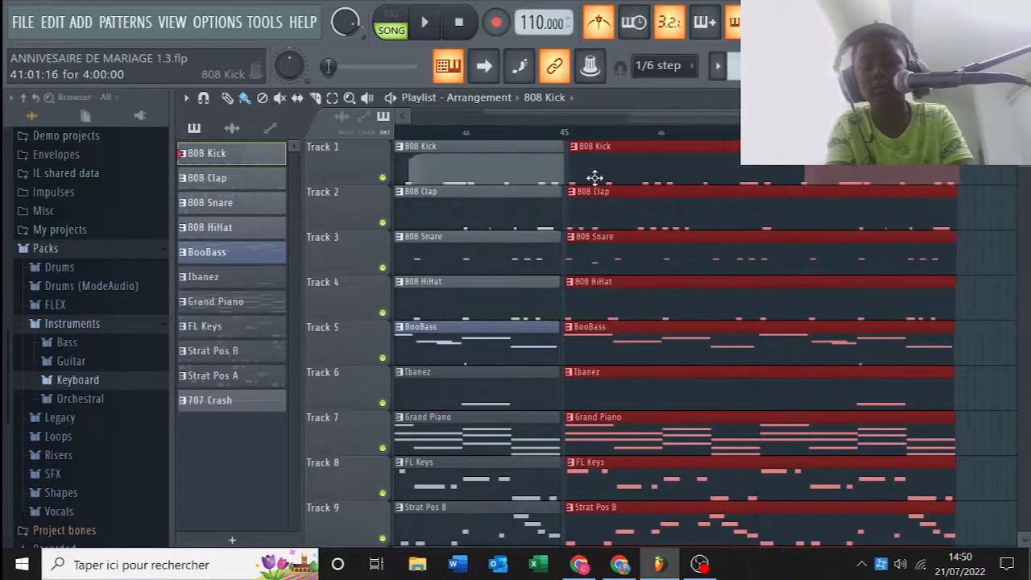
left_click(595, 163)
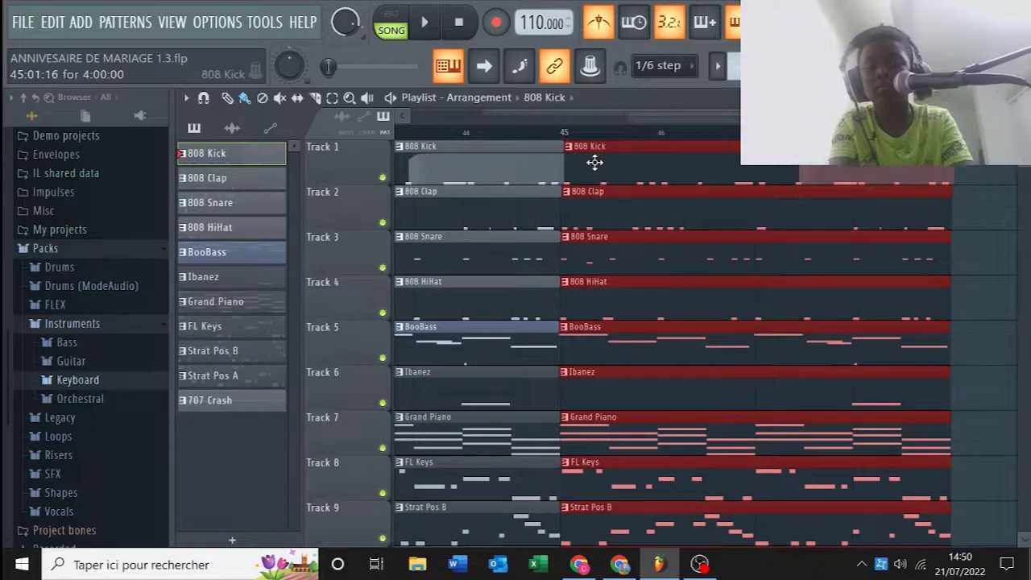
key("ctrl+b")
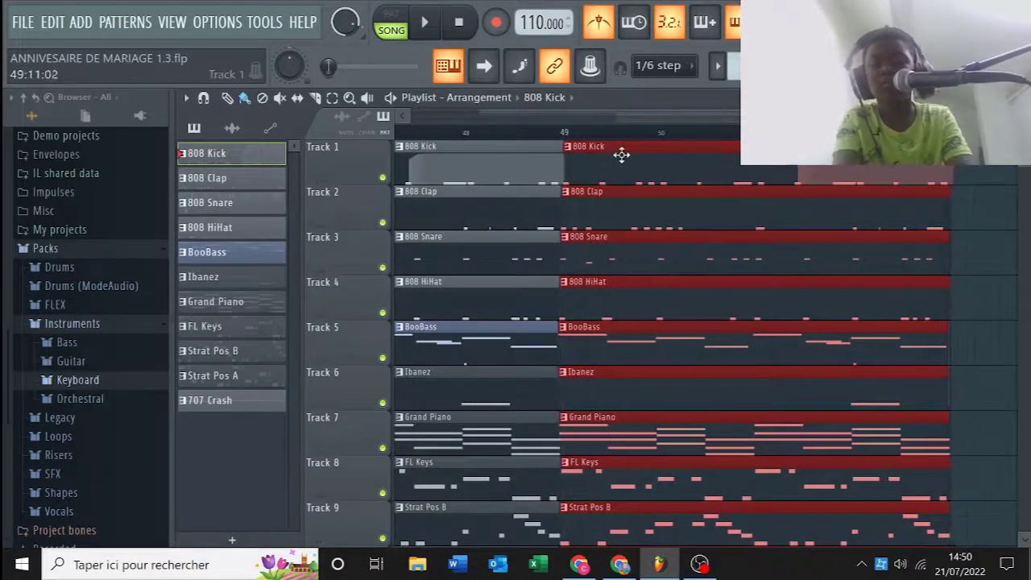
left_click(621, 154)
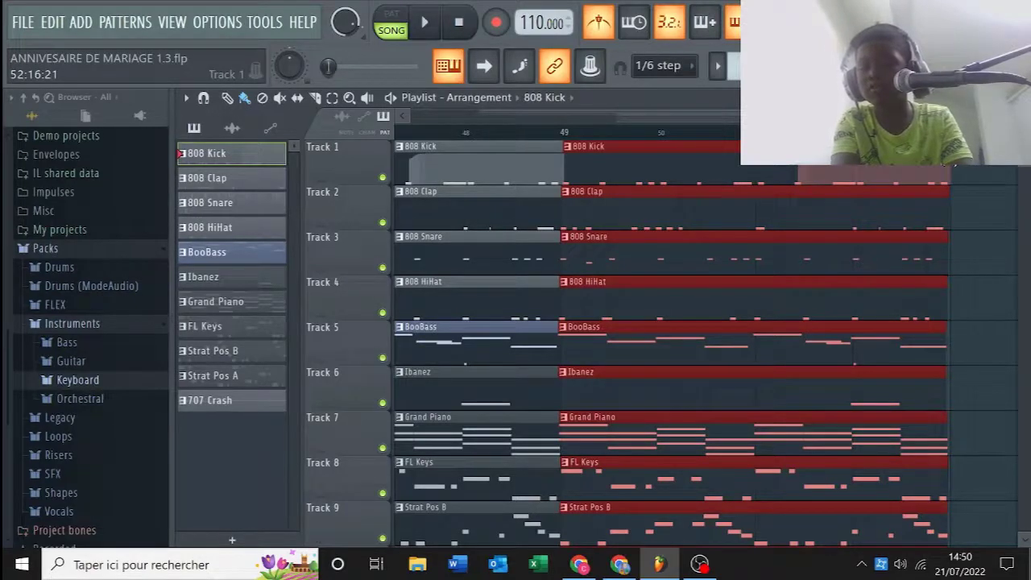
Step: Start playback of the arrangement, switch to OBS to check the audio mixer levels, and pause the song back in FL Studio
key("space")
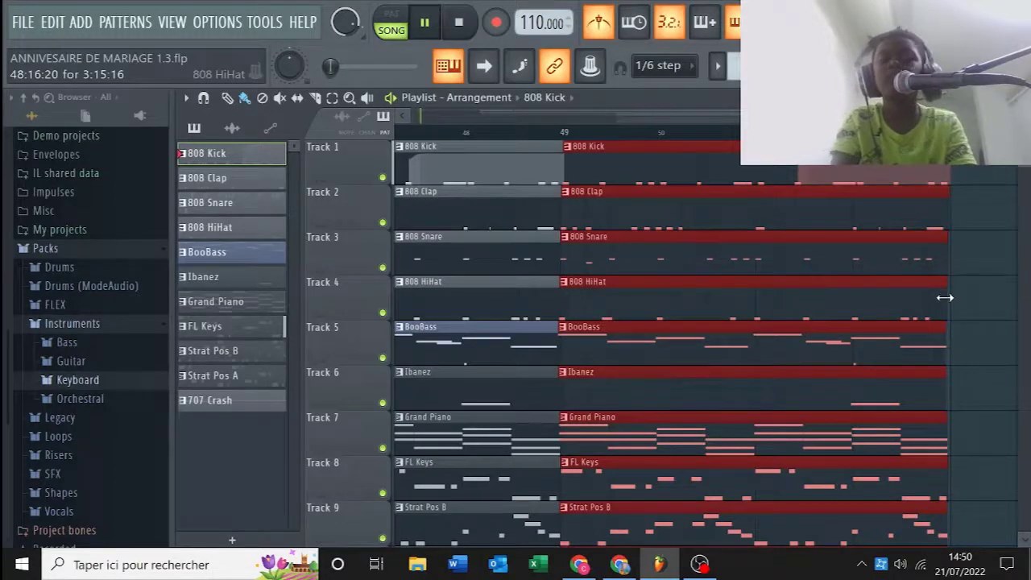
left_click(697, 564)
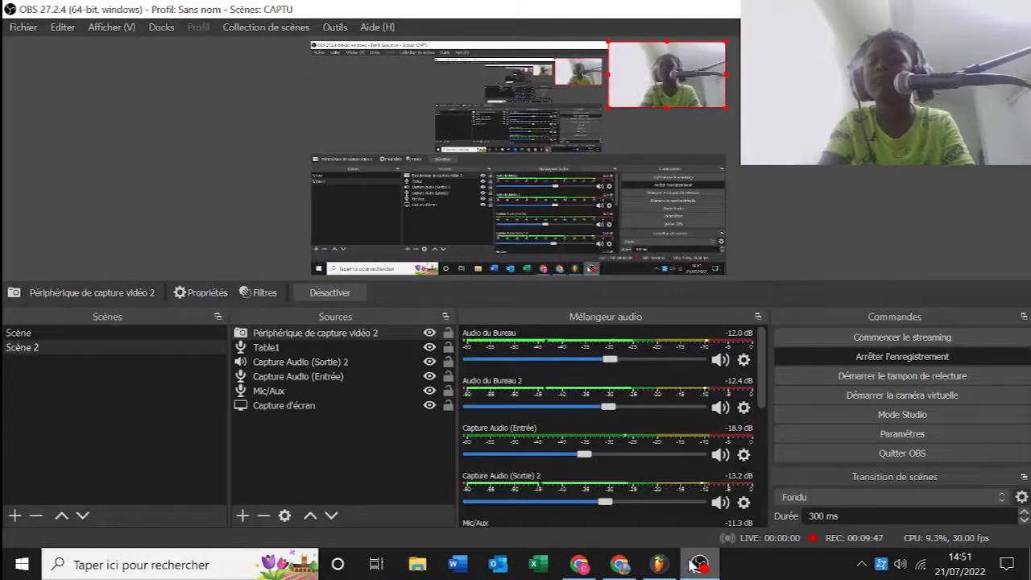
left_click(698, 564)
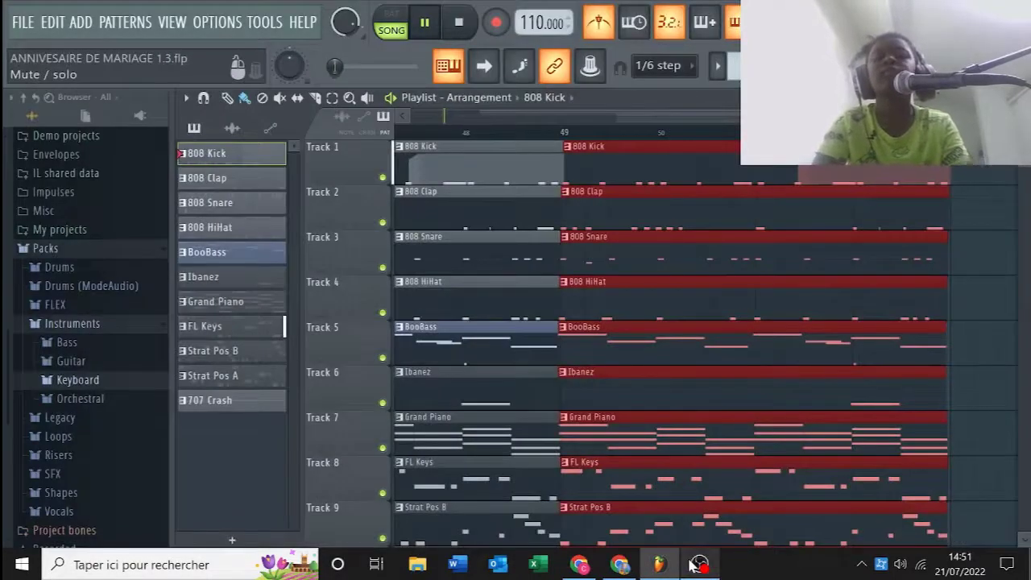
left_click(698, 564)
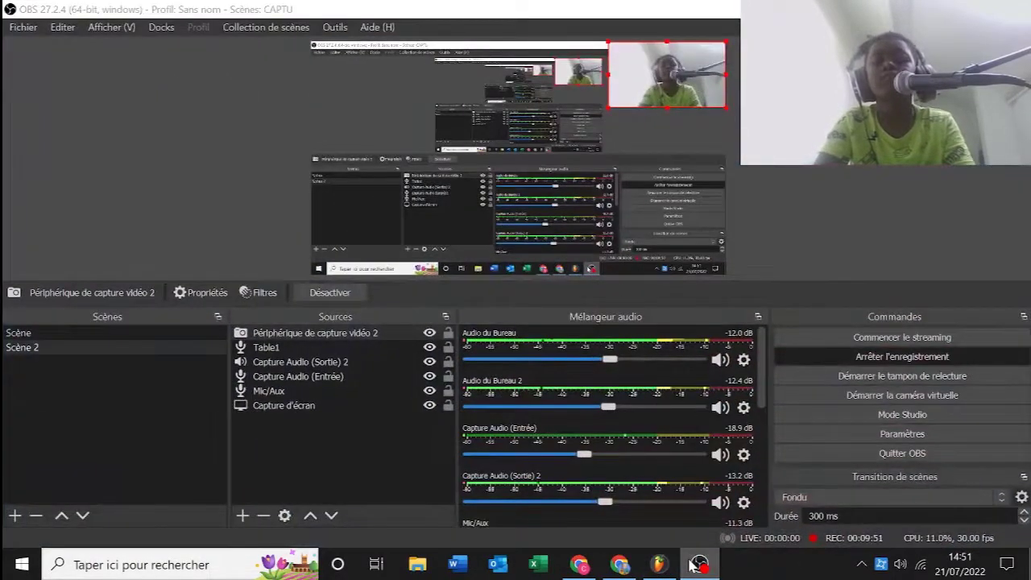
left_click(698, 564)
key("space")
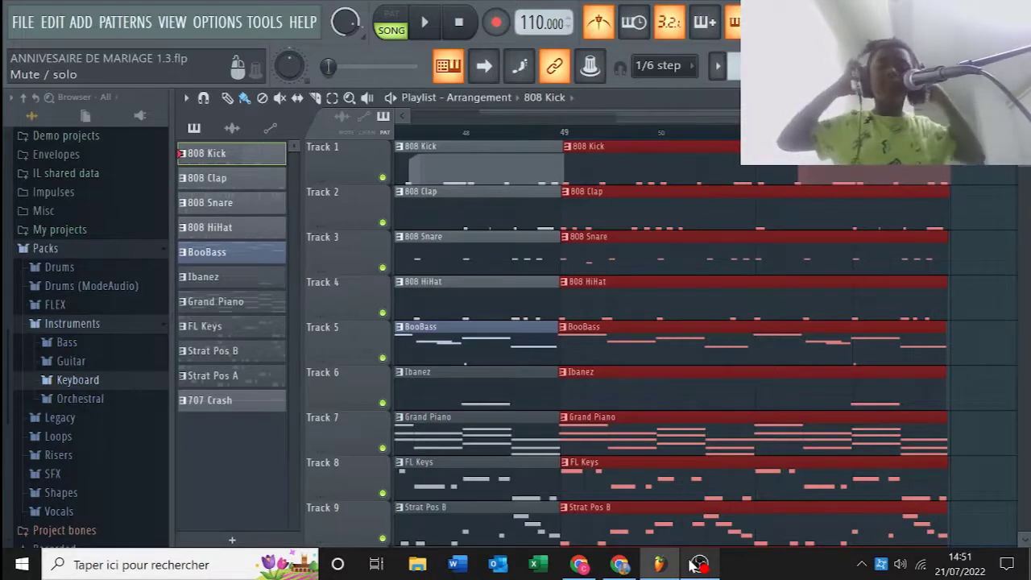
Step: Play the song with every section from the FL Keys intro to the last copies in view, and stop it
key("space")
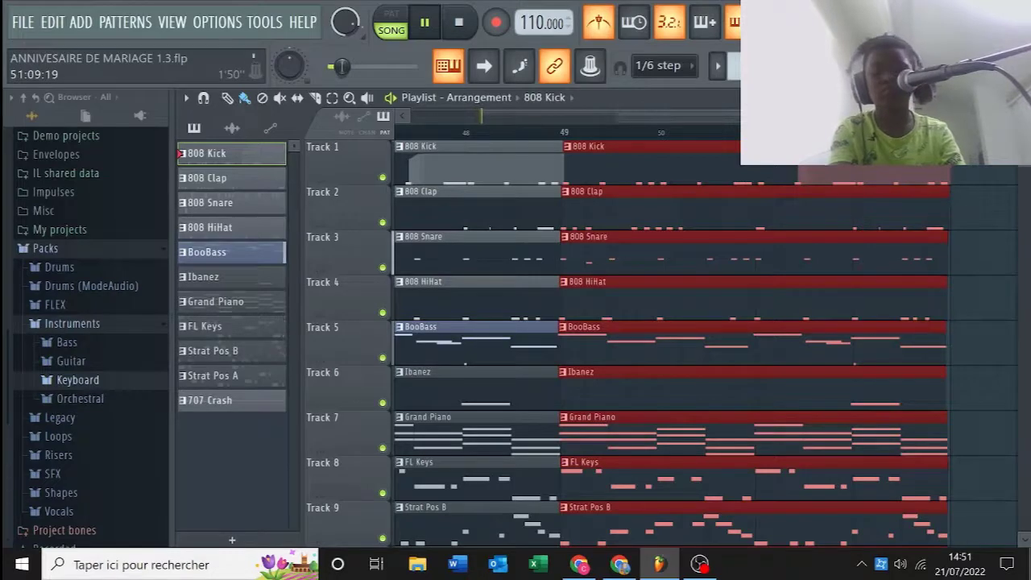
left_click_drag(812, 118, 379, 147)
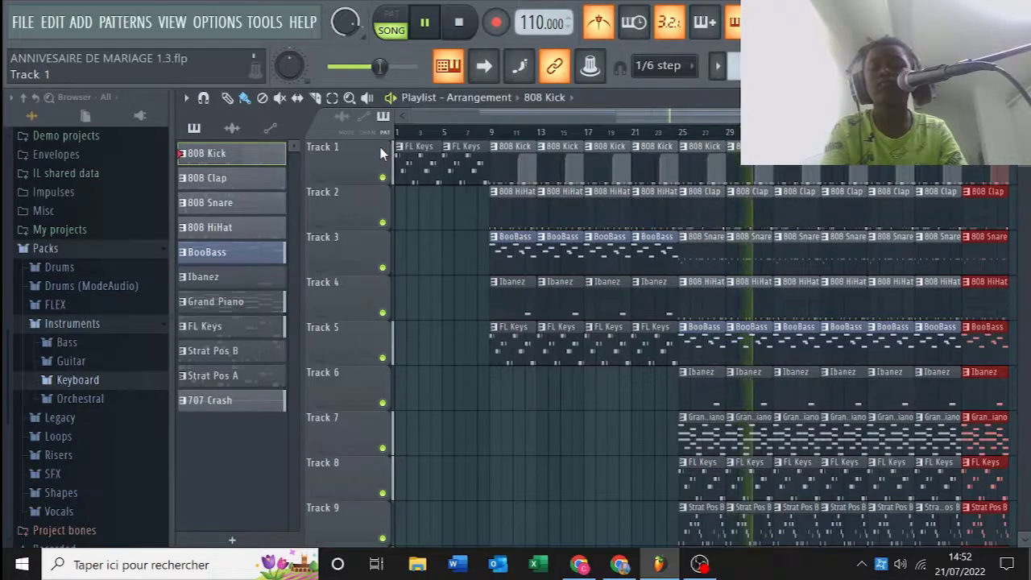
key("space")
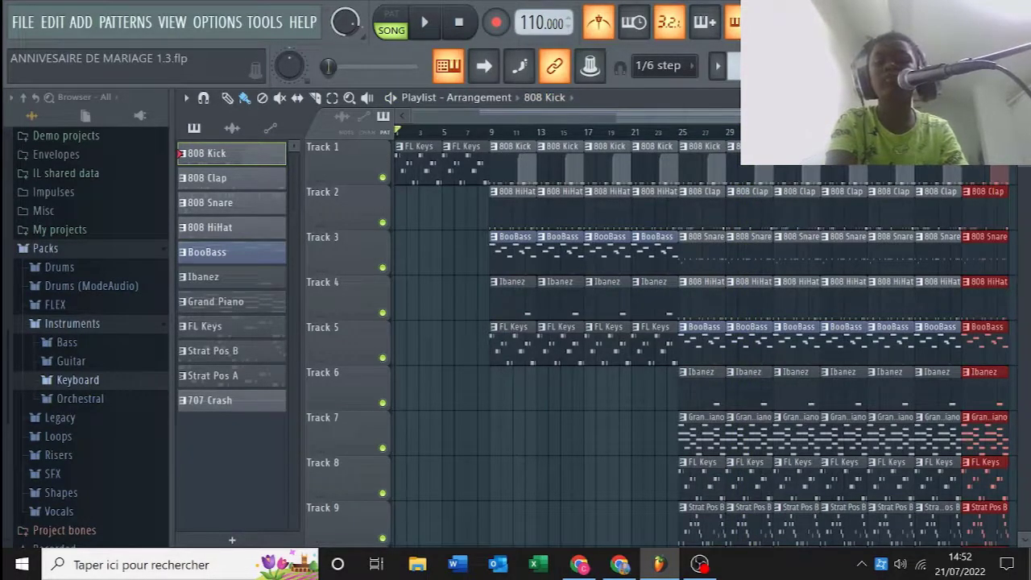
Step: Play the fuller section around bar 29 and temporarily solo the Bass 2 mixer track to hear it separately
left_click_drag(854, 117, 592, 117)
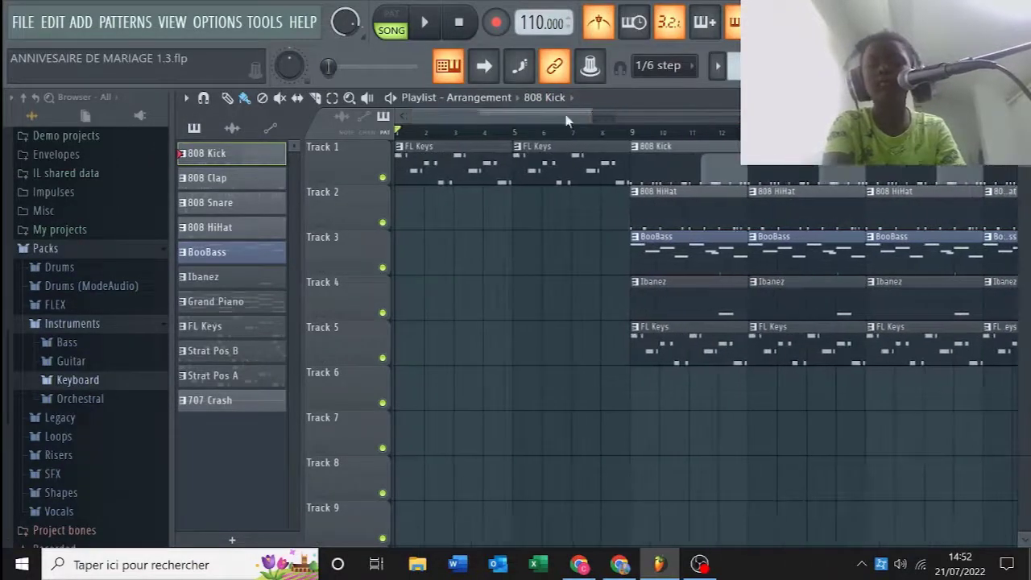
left_click_drag(509, 119, 698, 123)
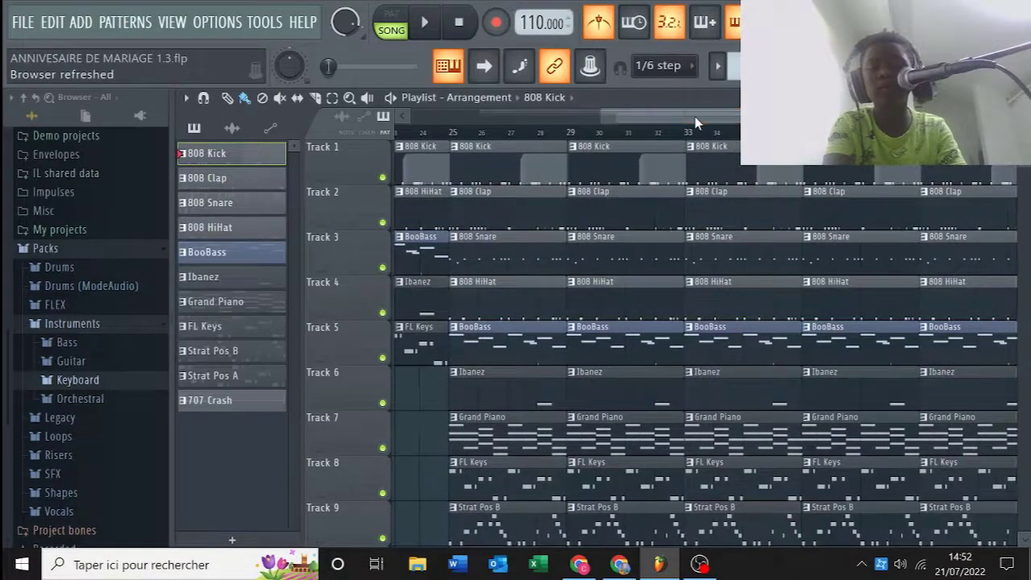
key("space")
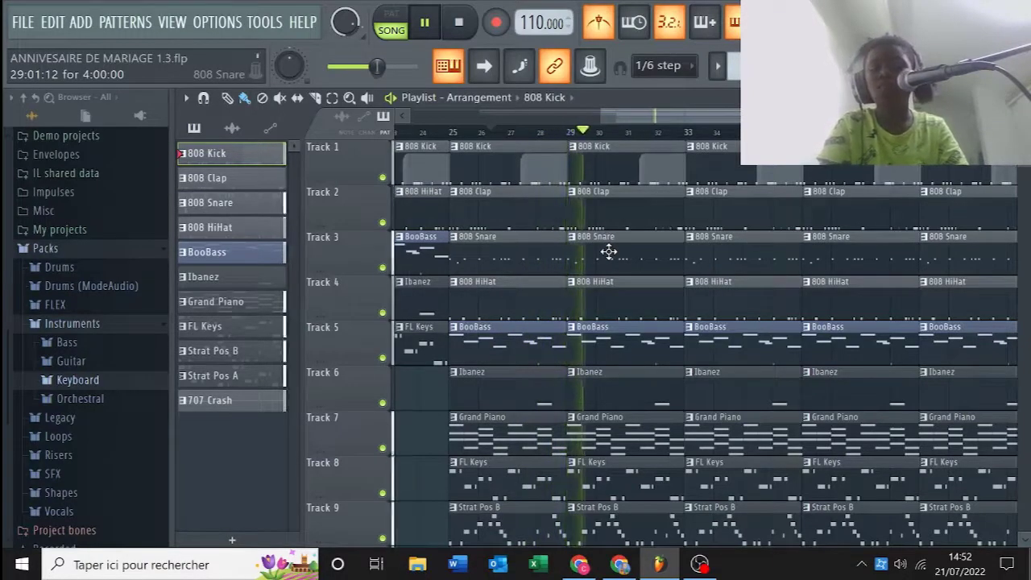
left_click(967, 66)
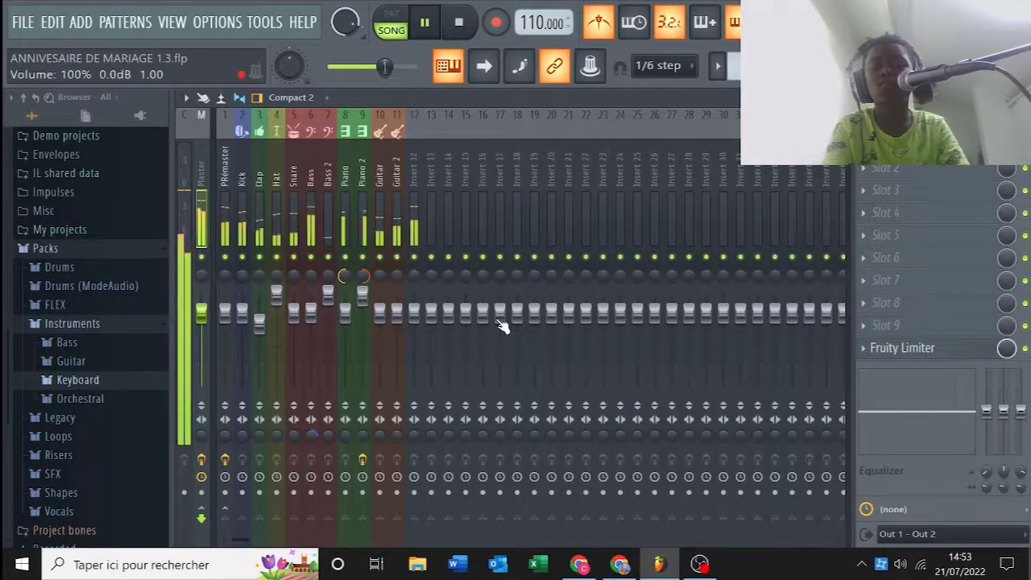
right_click(328, 258)
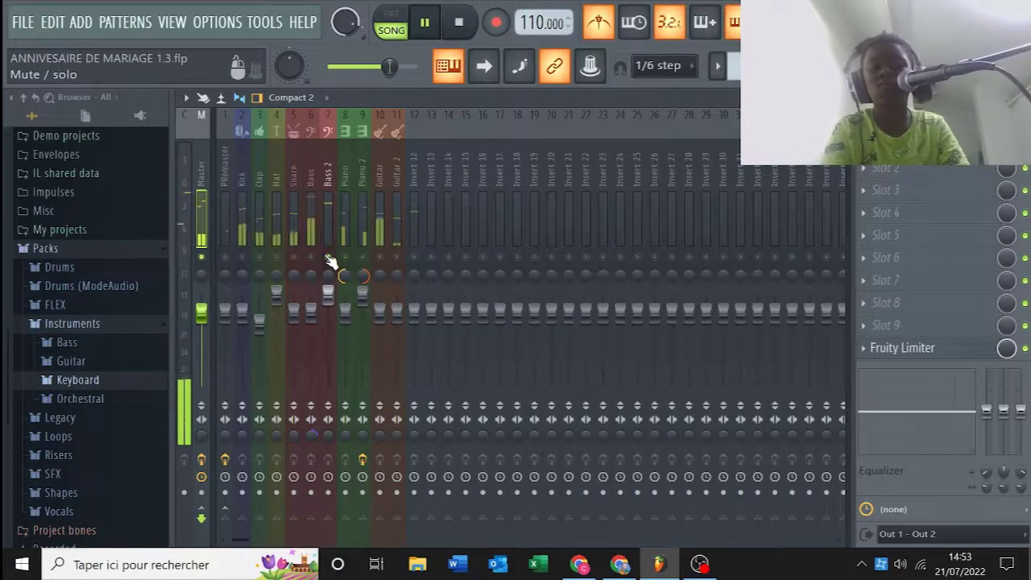
right_click(329, 258)
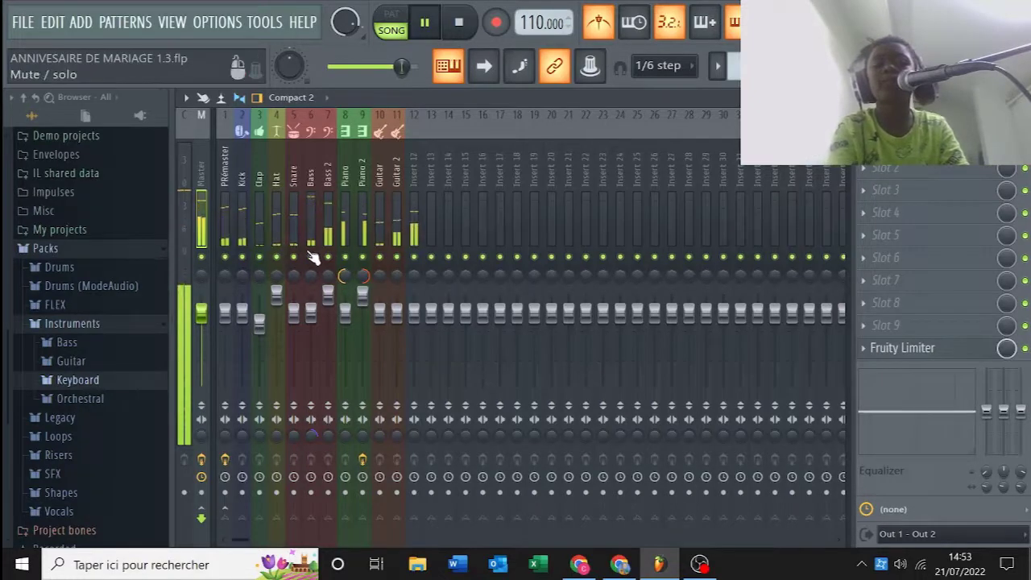
key("space")
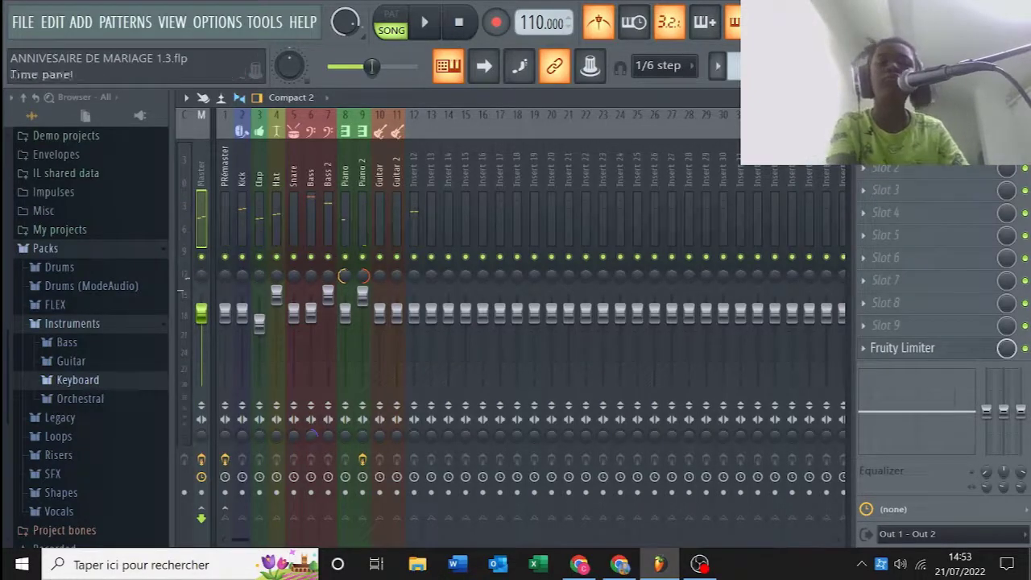
Step: Solo the 808 Kick channel in the channel rack and audition it, returning the song position to the start
left_click(735, 65)
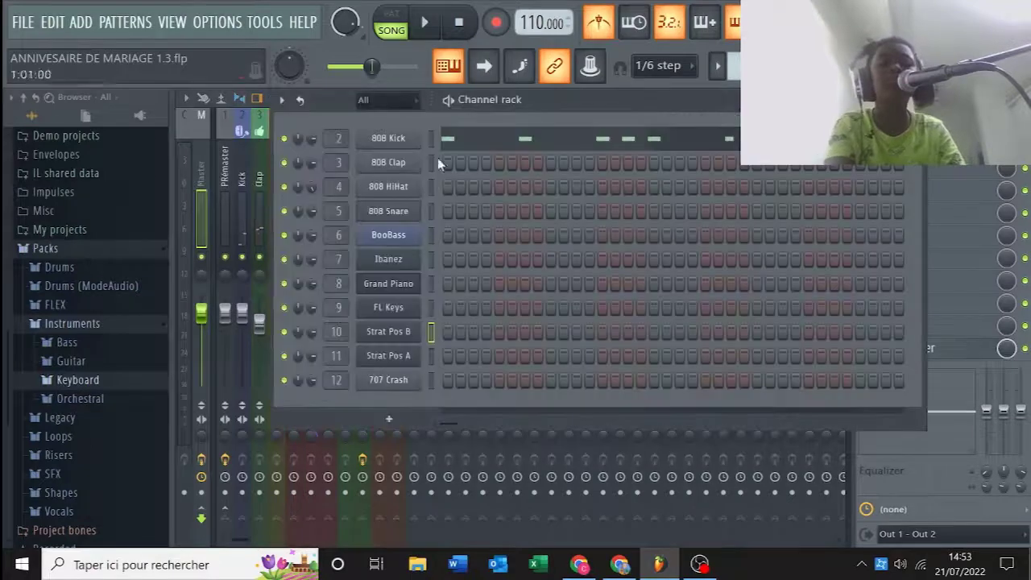
right_click(287, 141)
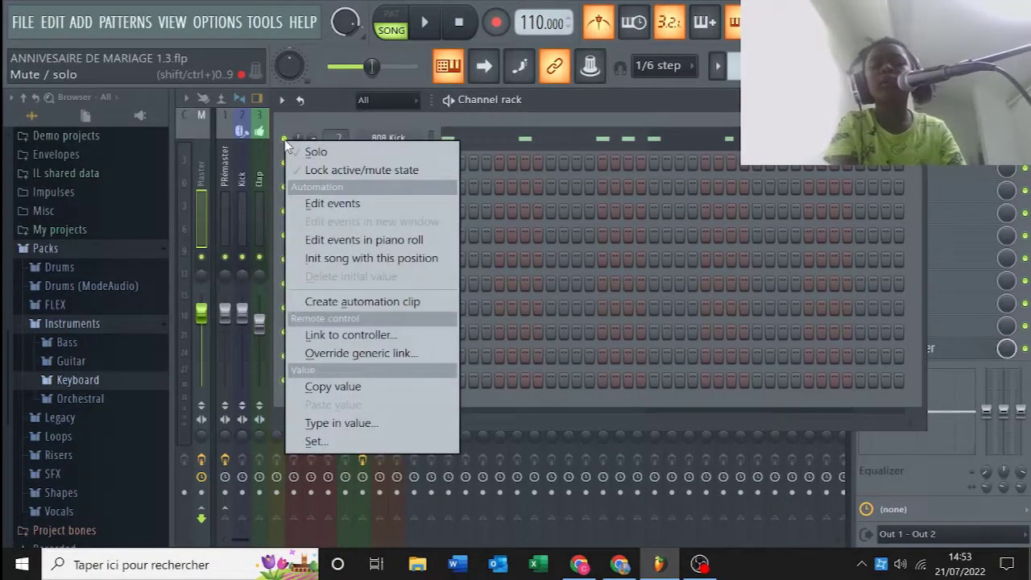
left_click(304, 150)
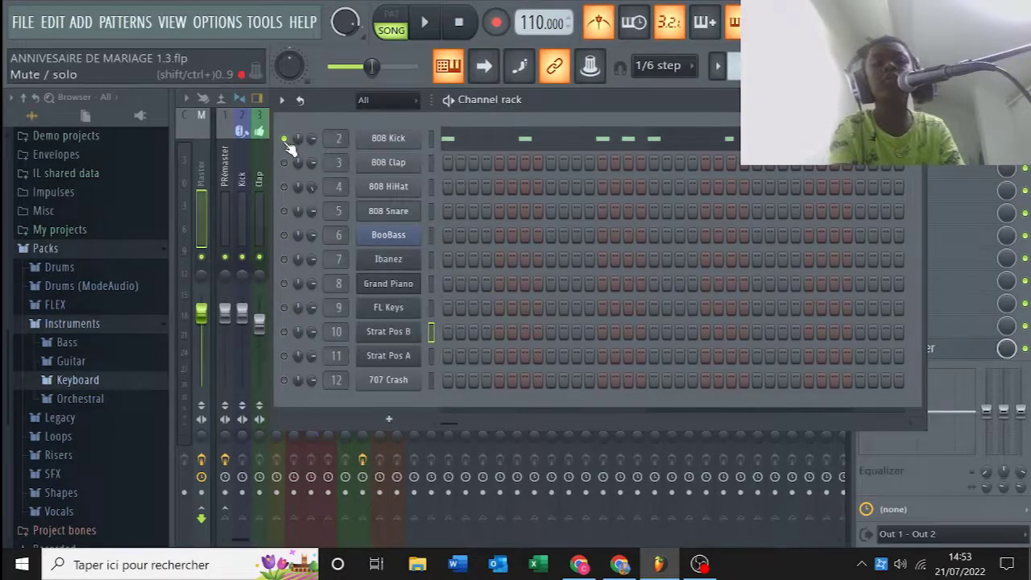
key("space")
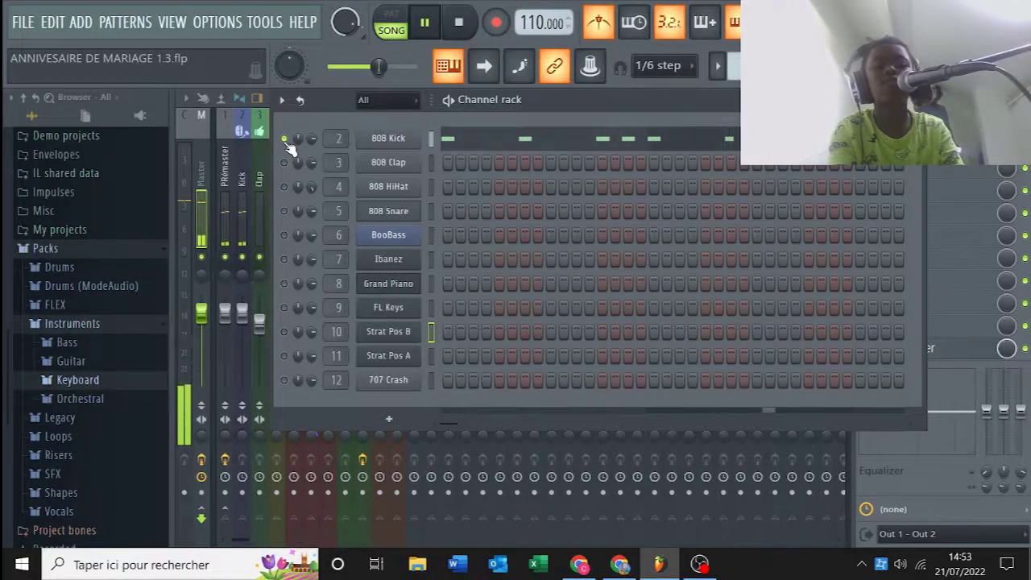
key("space")
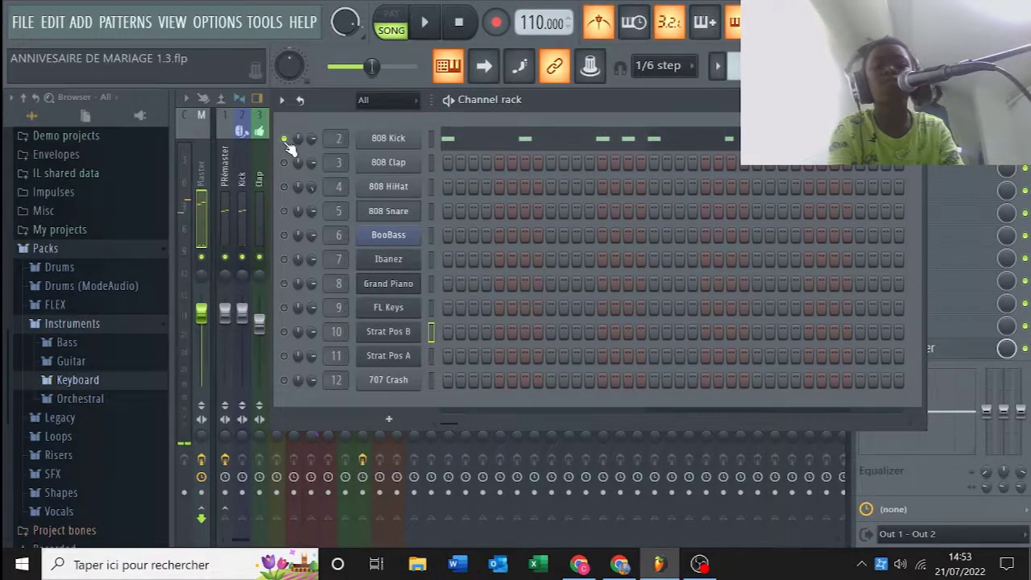
key("space")
key("space")
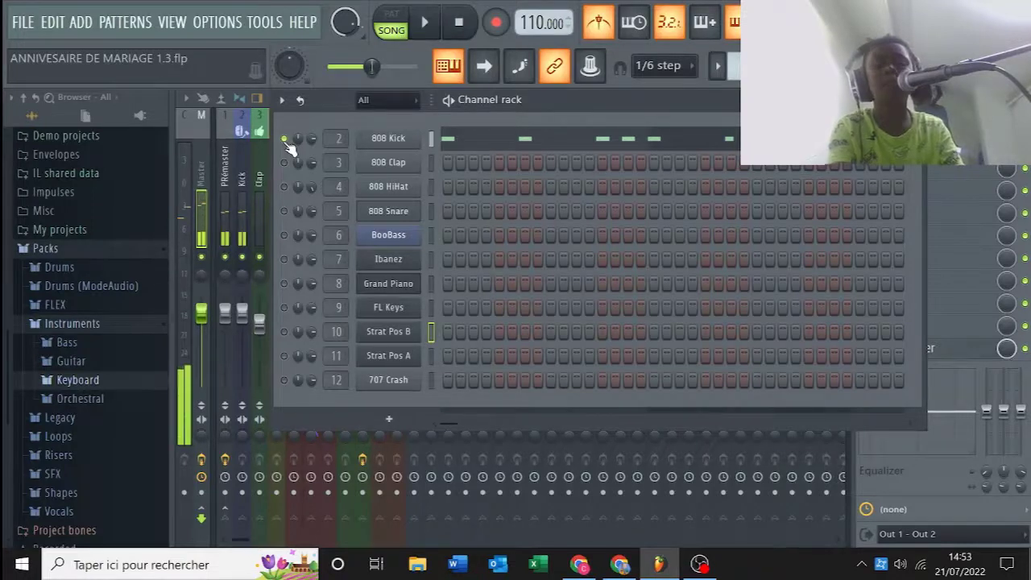
left_click_drag(371, 68, 330, 81)
key("space")
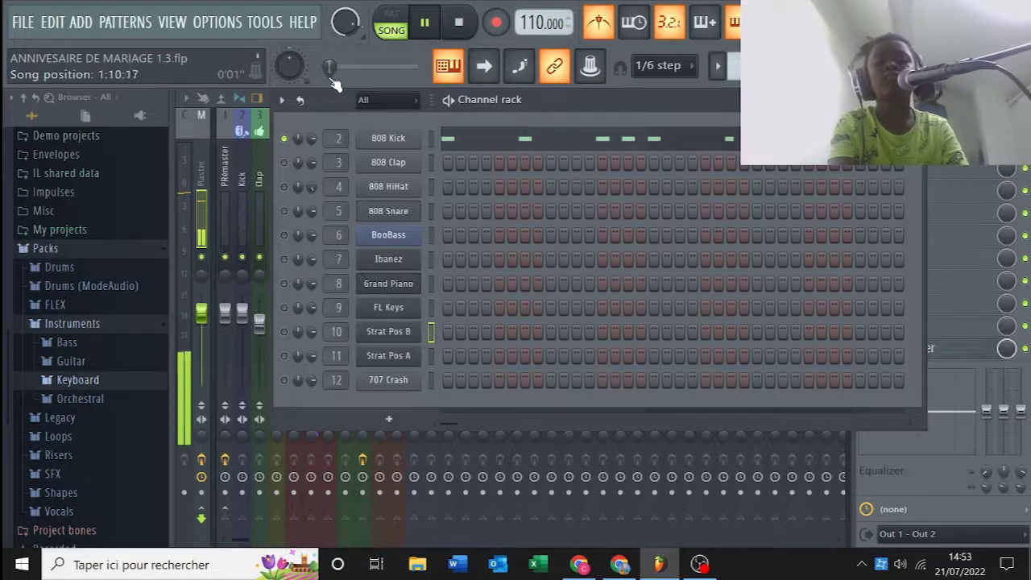
key("space")
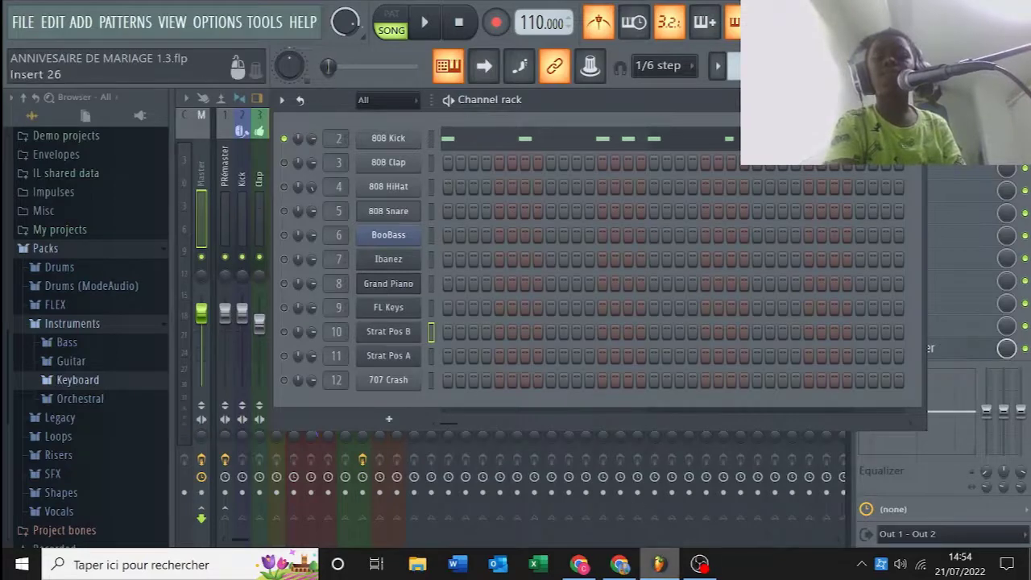
Step: Check the ongoing recording in OBS and return to FL Studio
mouse_move(702, 568)
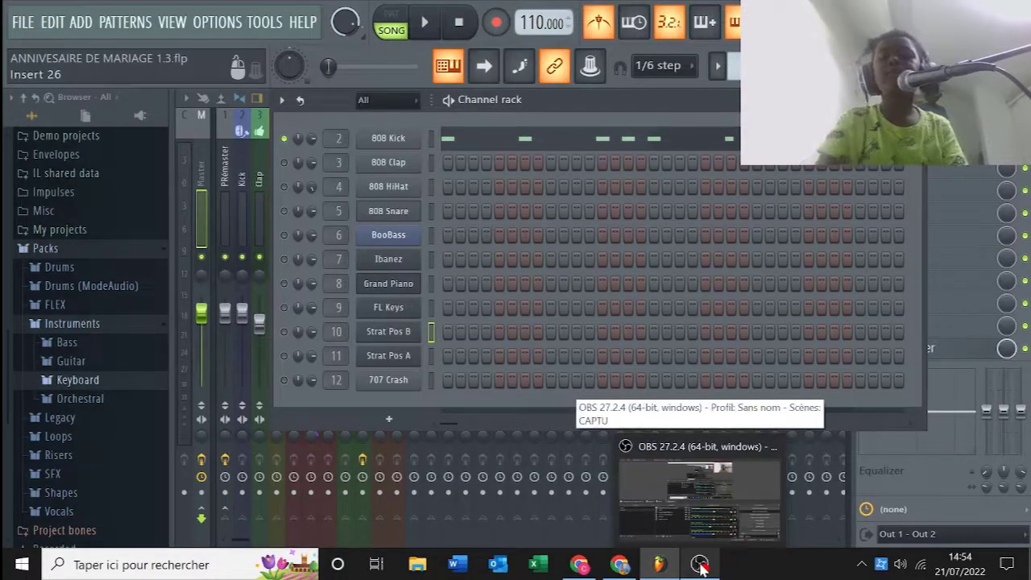
left_click(702, 567)
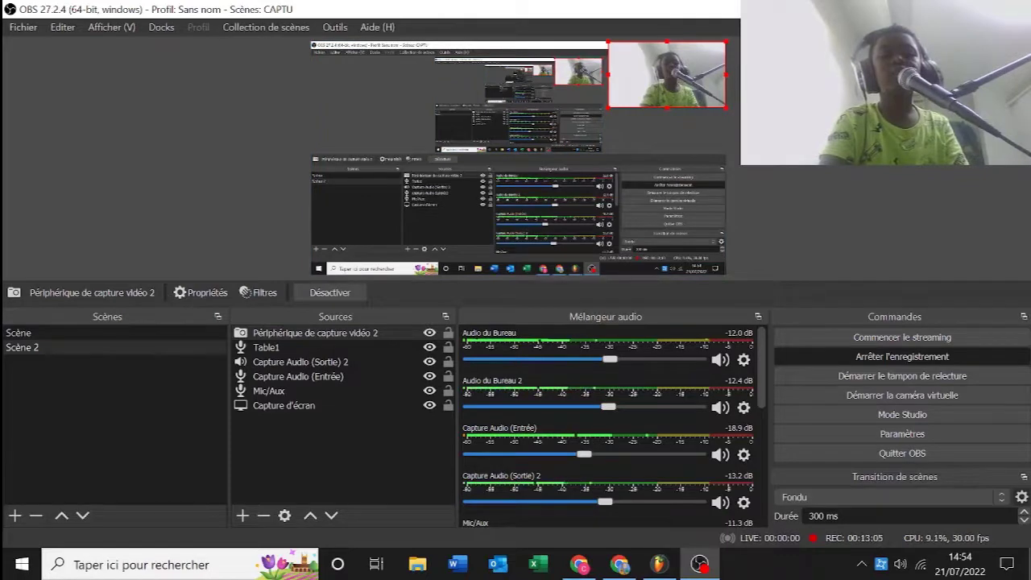
left_click(944, 10)
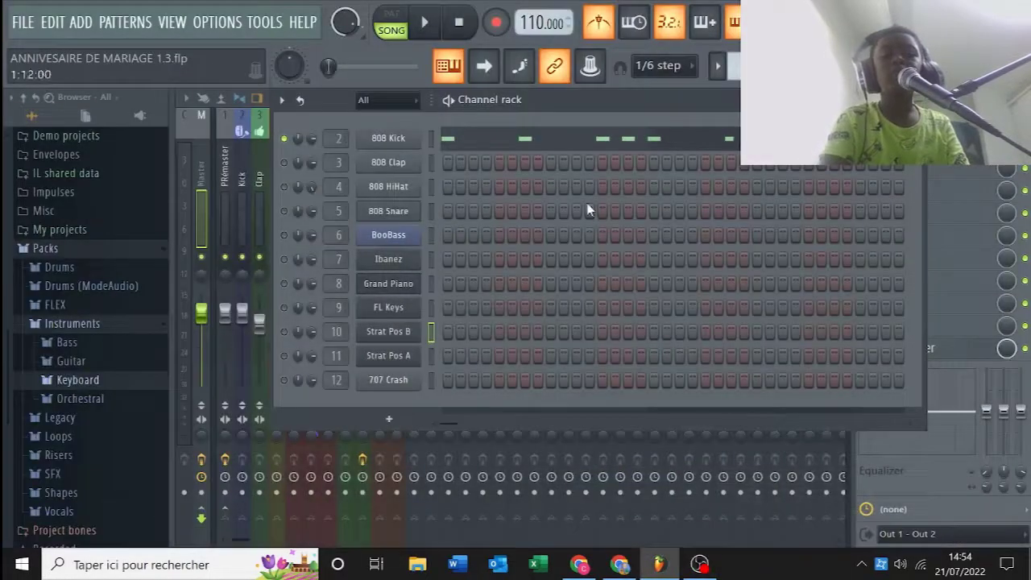
Step: Play the soloed 808 Kick in the playlist from bar 9 into the fuller sections, following the clips past bar 25
key("space")
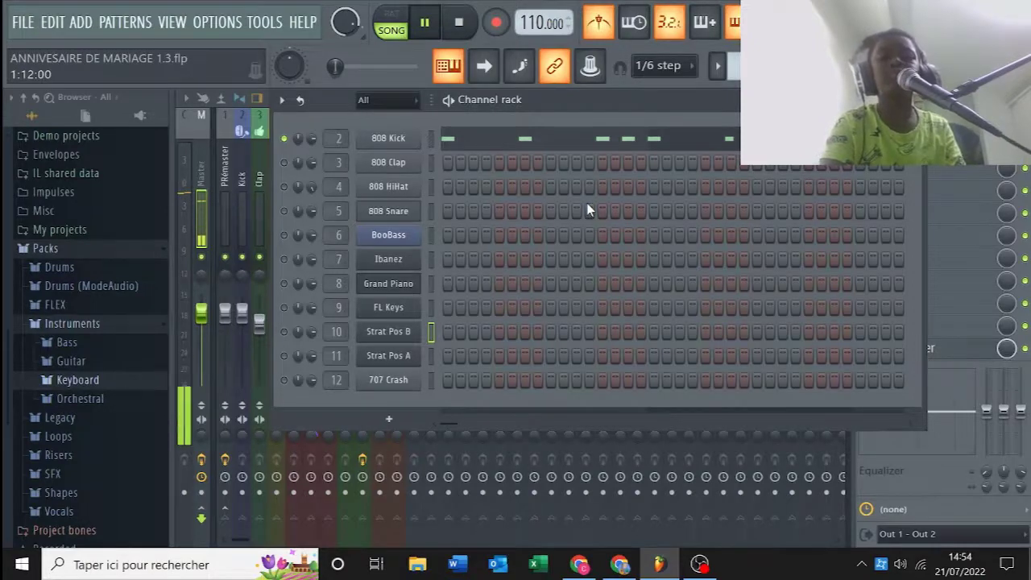
left_click(449, 65)
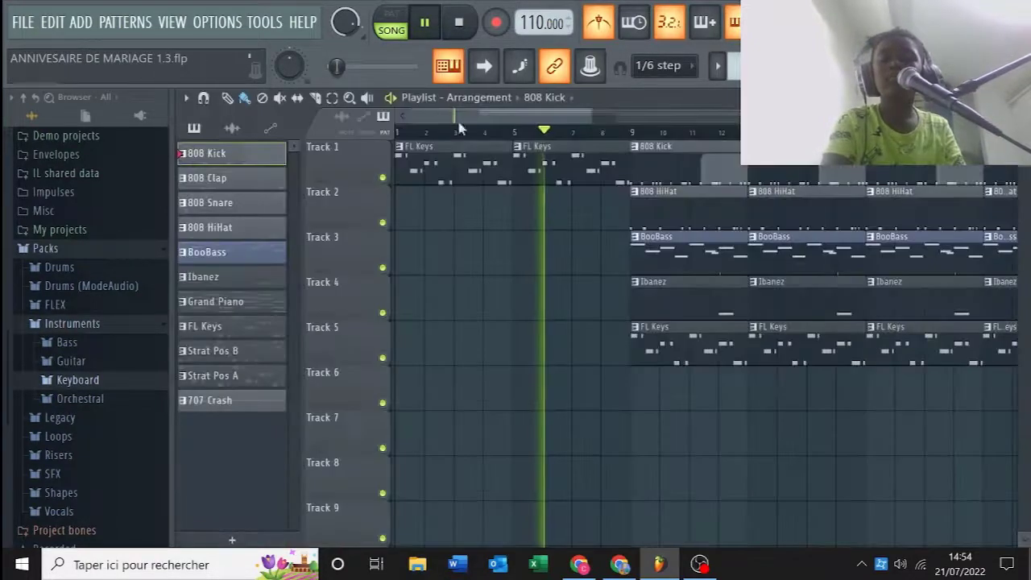
left_click(635, 132)
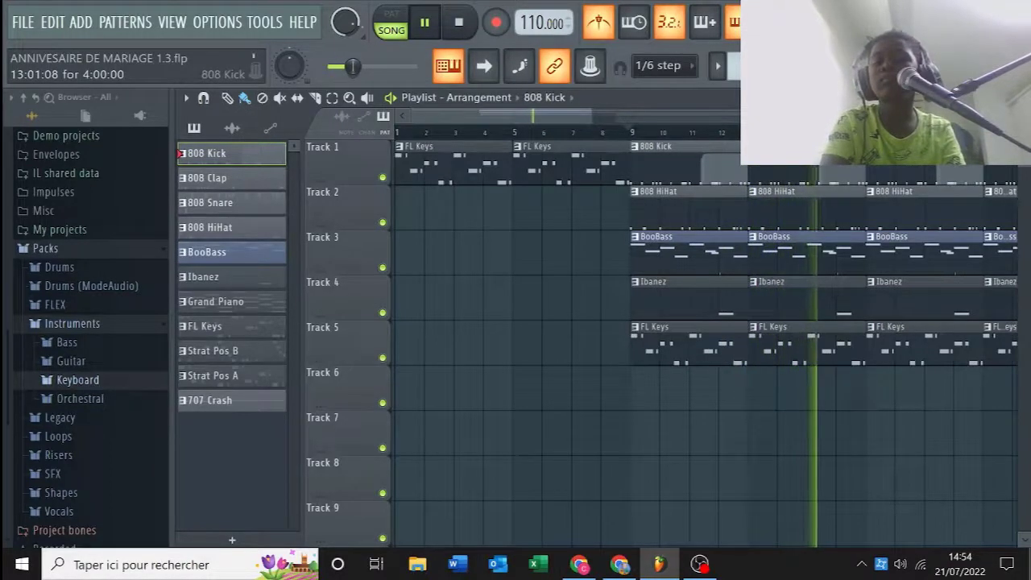
left_click_drag(589, 119, 524, 121)
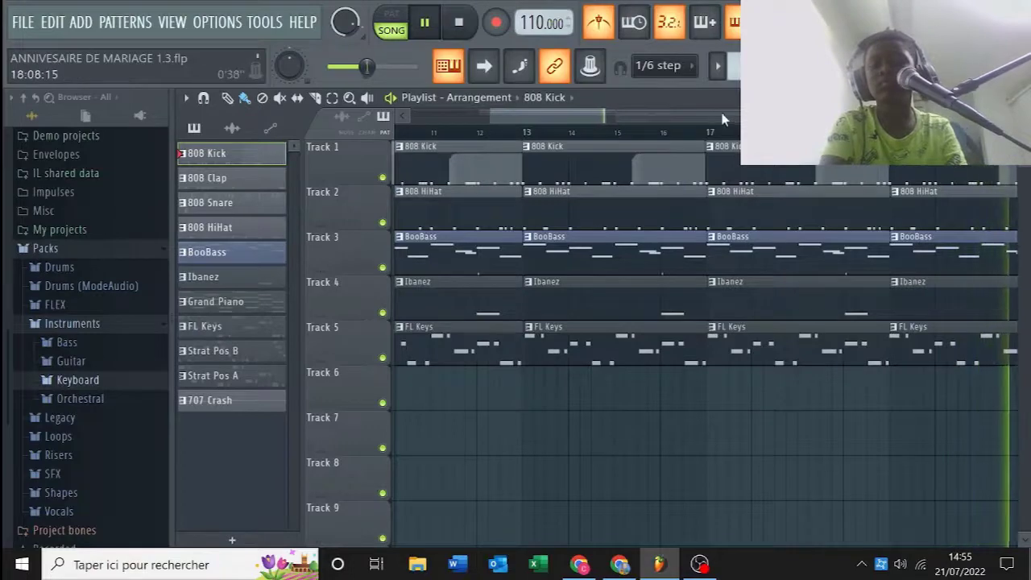
left_click_drag(591, 120, 610, 120)
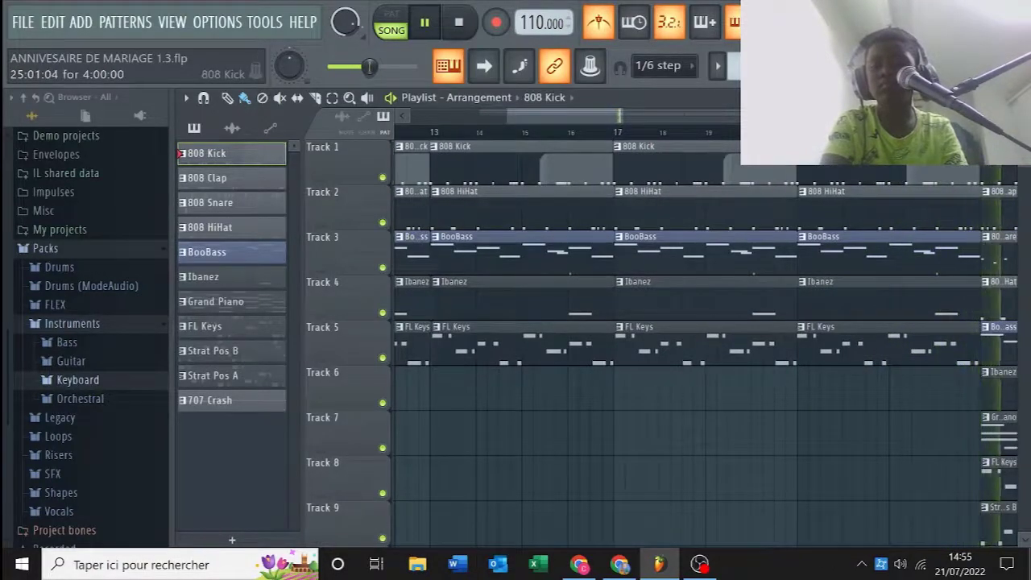
left_click_drag(575, 119, 618, 120)
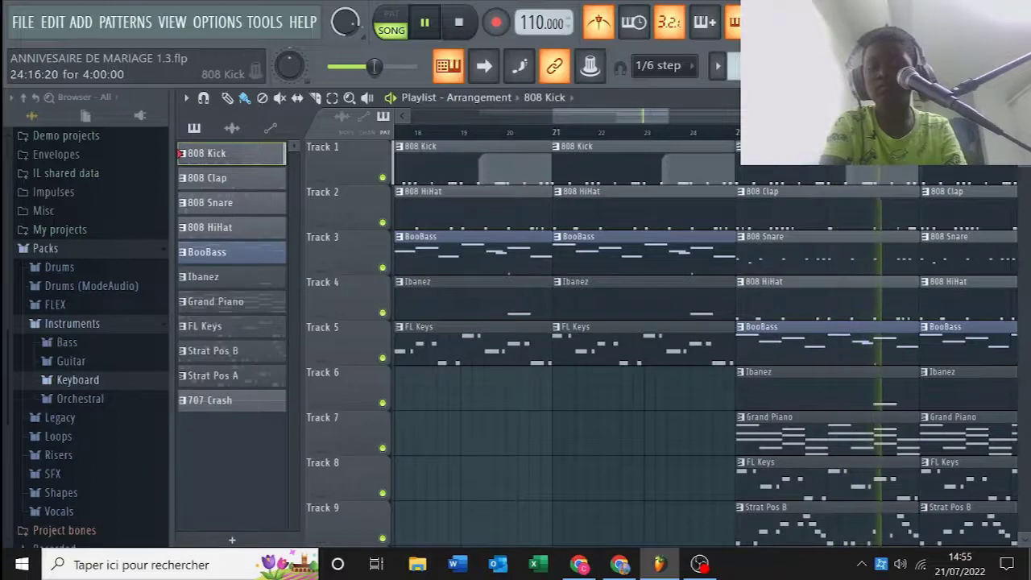
mouse_move(1024, 157)
left_mouse_down()
mouse_move(1023, 176)
mouse_move(1024, 151)
left_mouse_up()
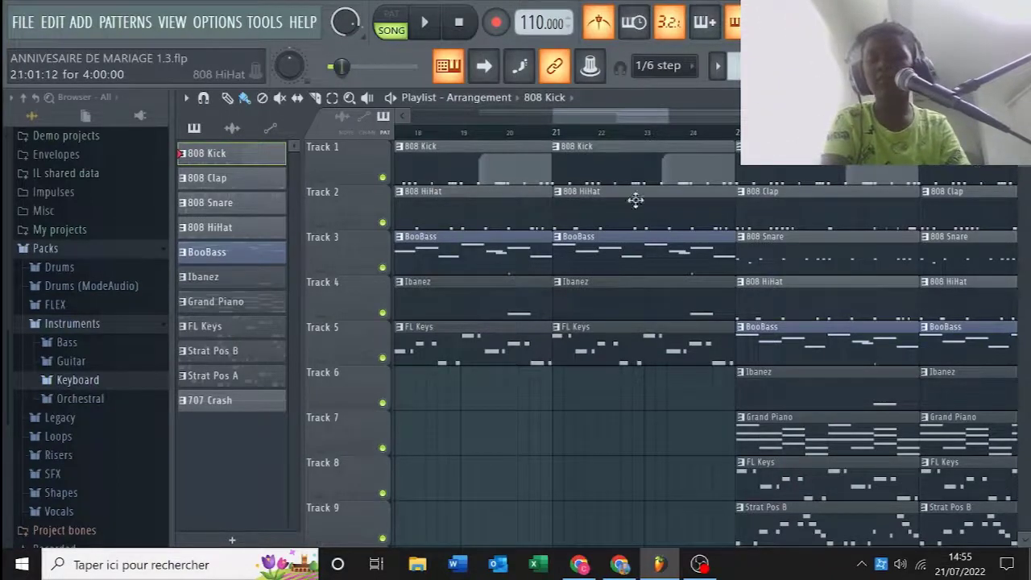
left_click_drag(646, 119, 705, 120)
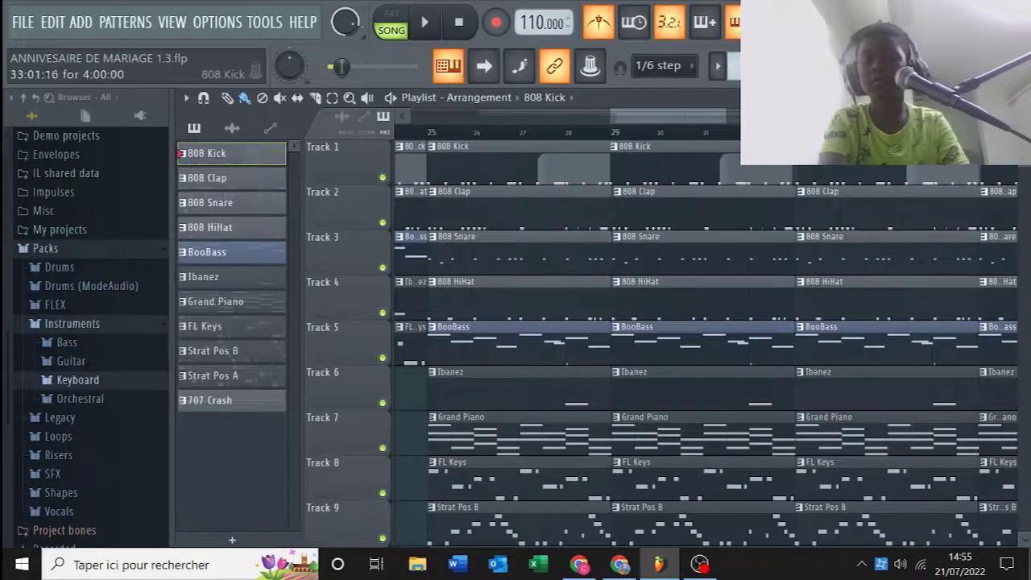